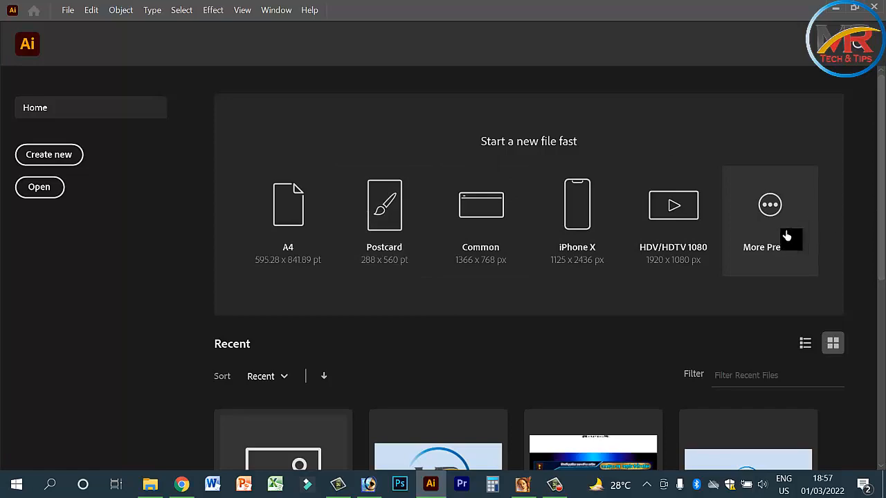
# - Create a new 1920 x 1080 px landscape document in RGB color from the Web-Large preset
pyautogui.click(787, 237)
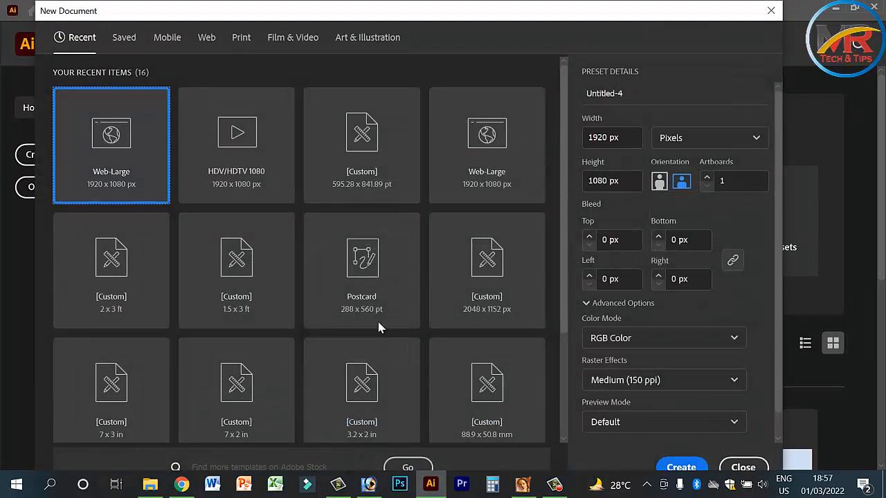
pyautogui.scroll(-3, 380, 327)
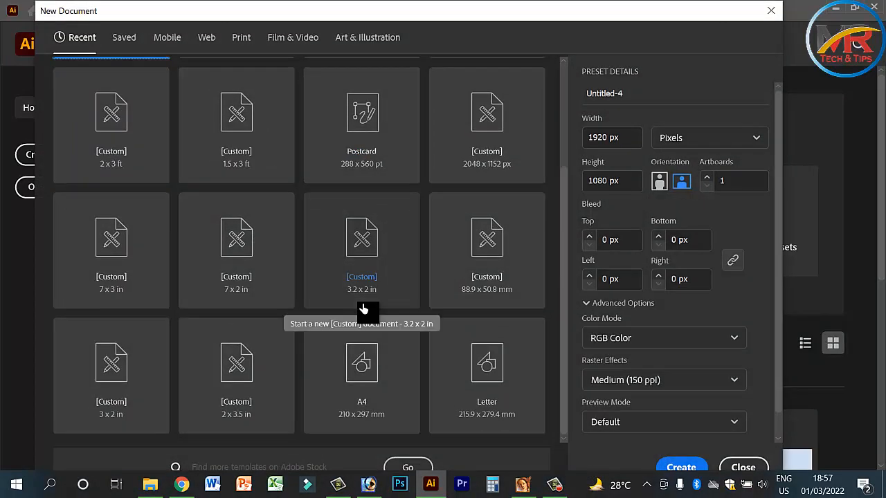
pyautogui.scroll(5, 363, 304)
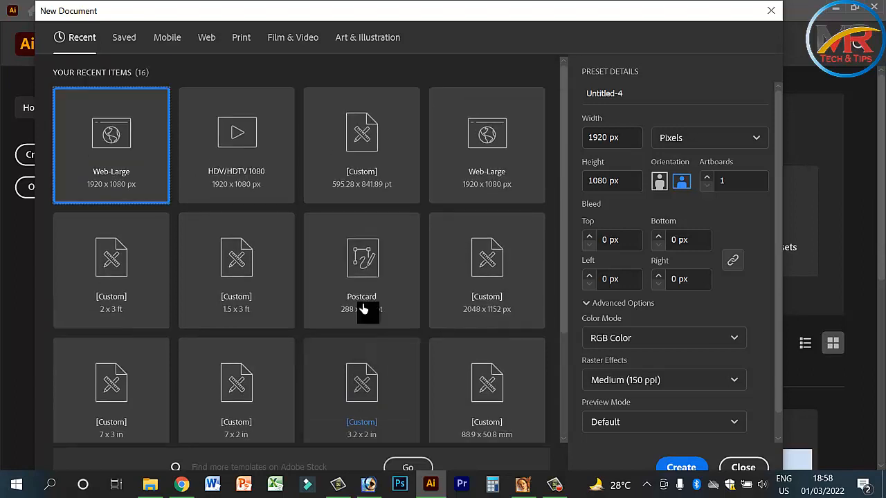
pyautogui.press('Escape')
pyautogui.press('Escape')
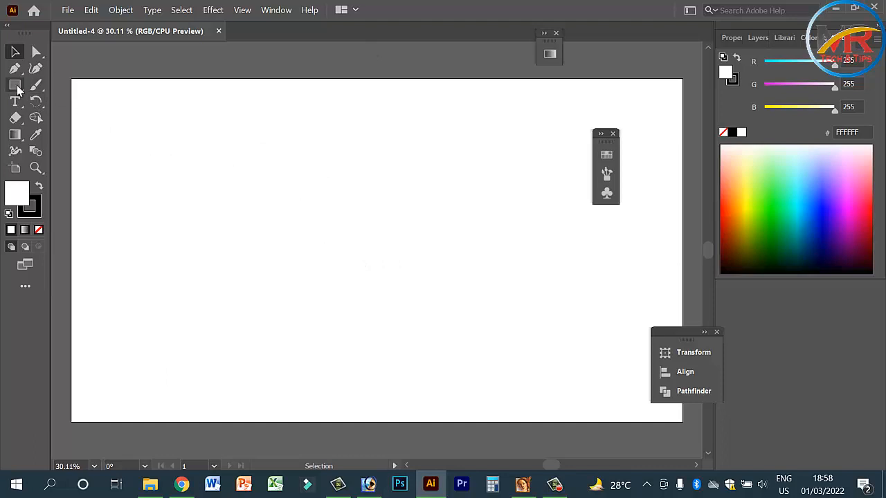
# - Draw a large perfect circle with the Ellipse tool and position it near the middle of the artboard
pyautogui.moveTo(17, 89); pyautogui.dragTo(58, 103)
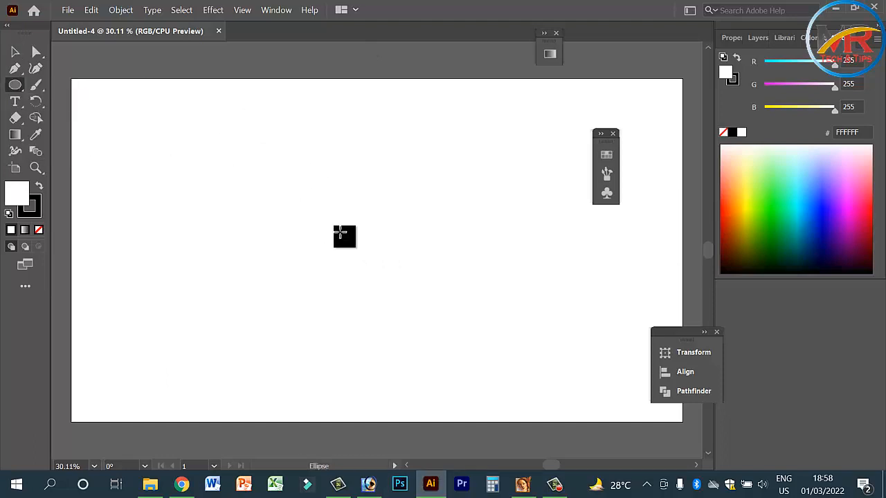
pyautogui.moveTo(236, 155); pyautogui.dragTo(498, 319)
pyautogui.click(15, 53)
pyautogui.moveTo(364, 260); pyautogui.dragTo(339, 207)
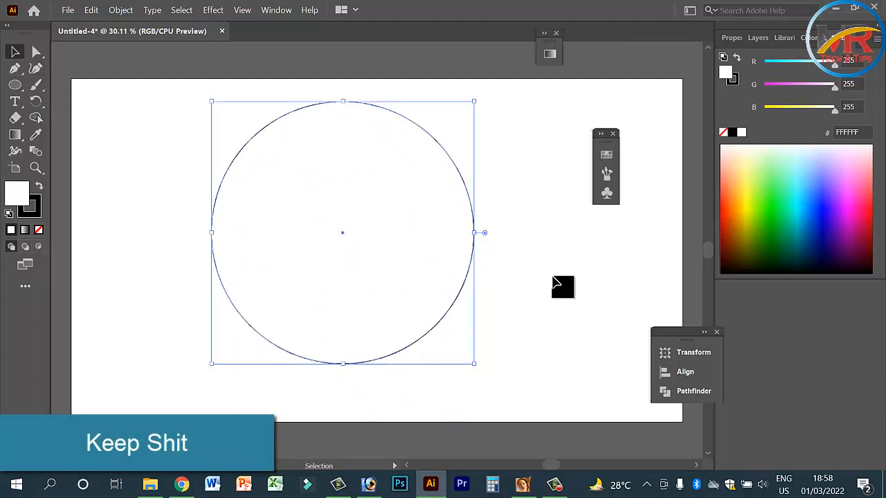
# - Add a copy of the circle in place, shrunk to about two thirds and centred against the large circle's upper edge
pyautogui.click(73, 10)
pyautogui.moveTo(89, 19)
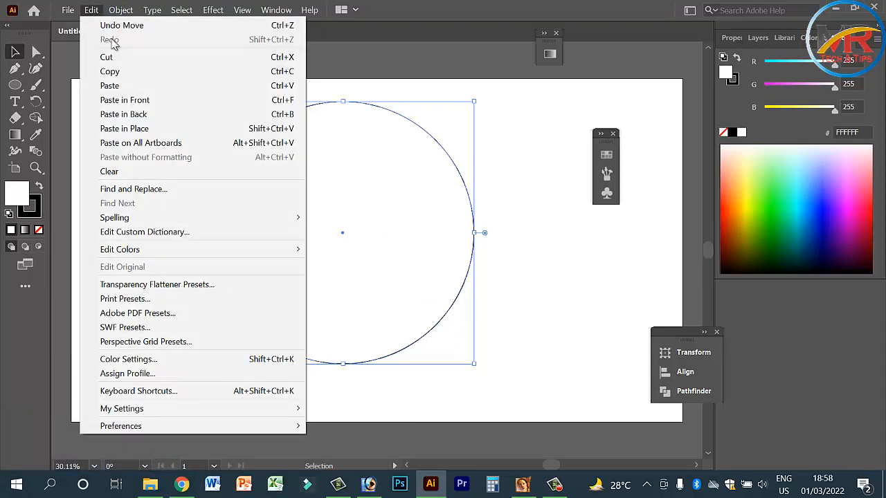
pyautogui.click(111, 73)
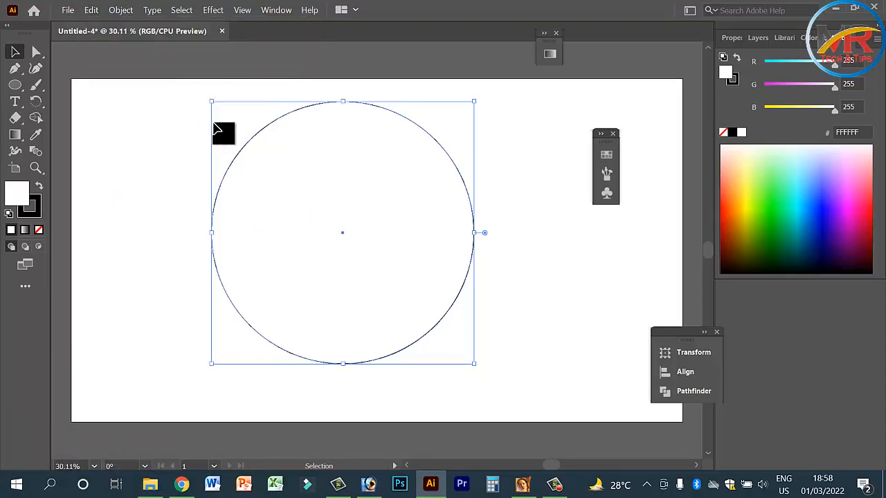
pyautogui.click(97, 14)
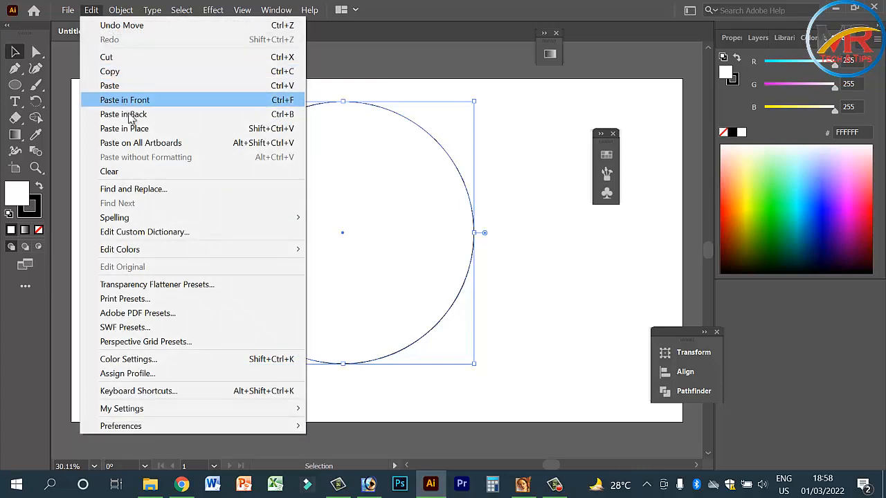
pyautogui.click(152, 132)
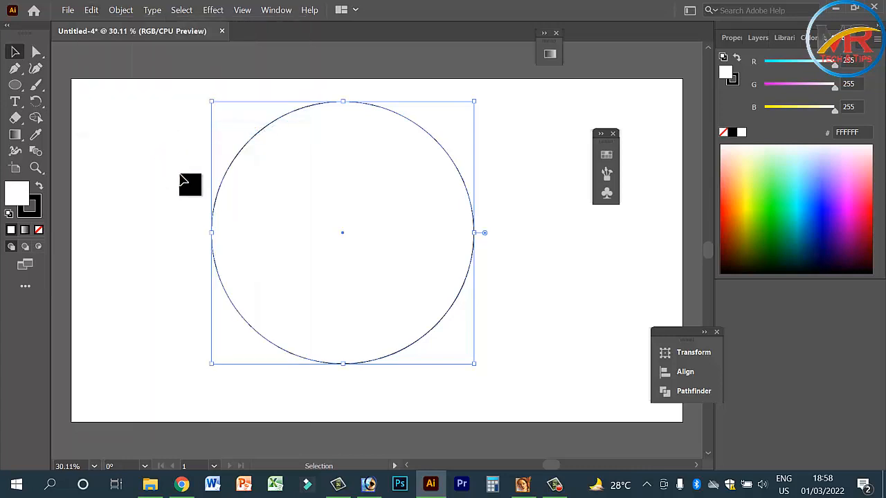
pyautogui.moveTo(476, 364); pyautogui.dragTo(414, 284)
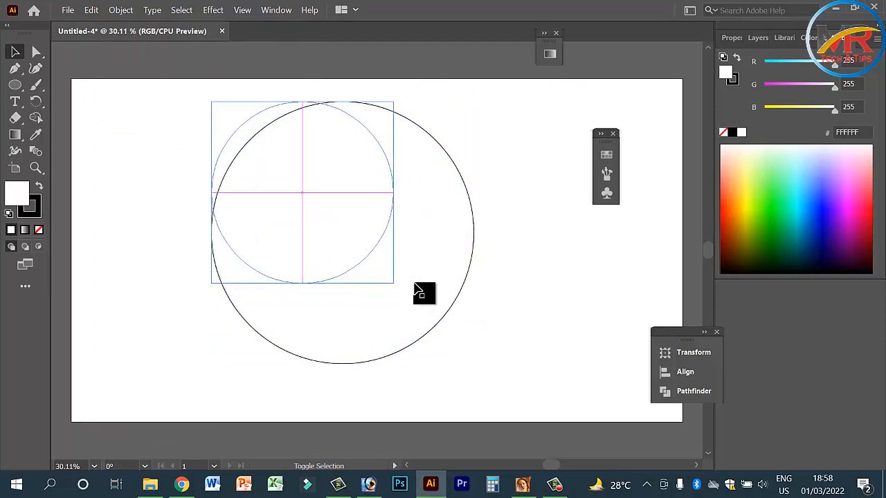
pyautogui.moveTo(317, 224); pyautogui.dragTo(352, 243)
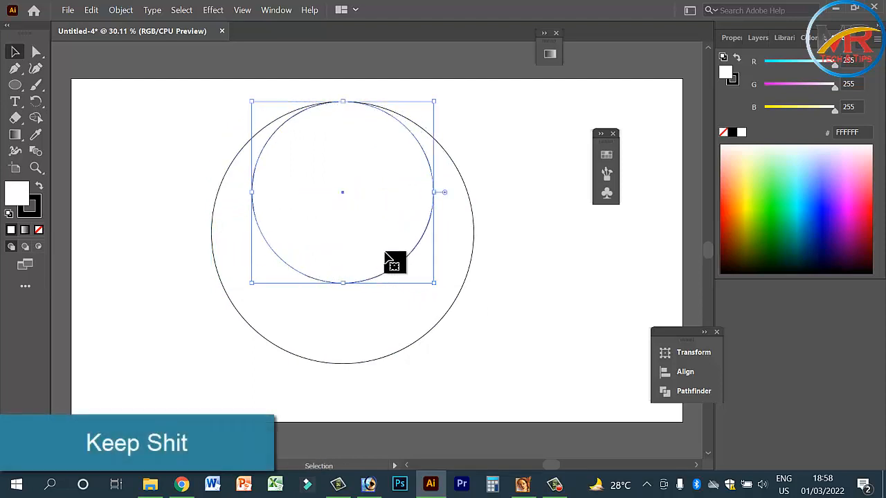
# - Duplicate the small circle in place and move the copy straight down until it touches the large circle's lower edge
pyautogui.click(92, 11)
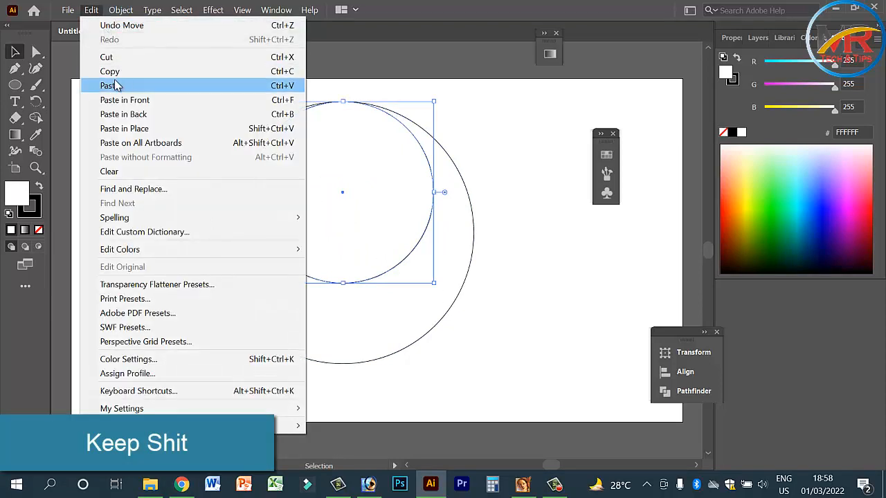
pyautogui.click(126, 77)
pyautogui.click(92, 10)
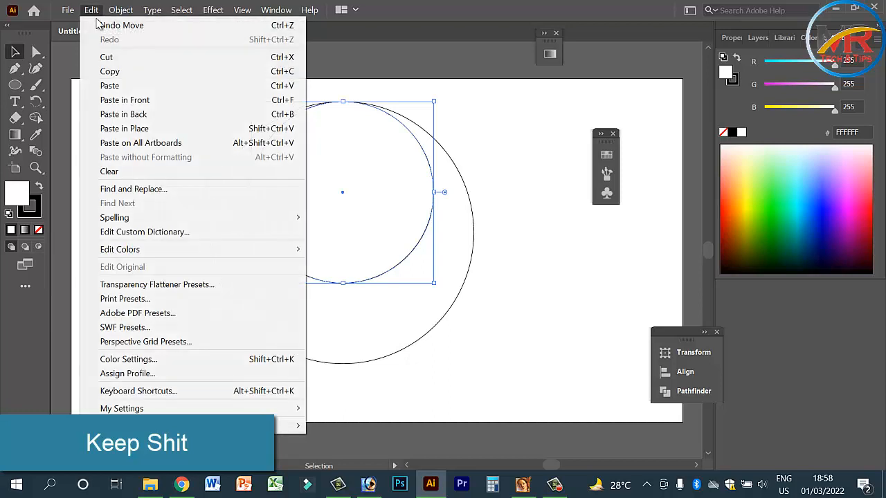
pyautogui.click(139, 130)
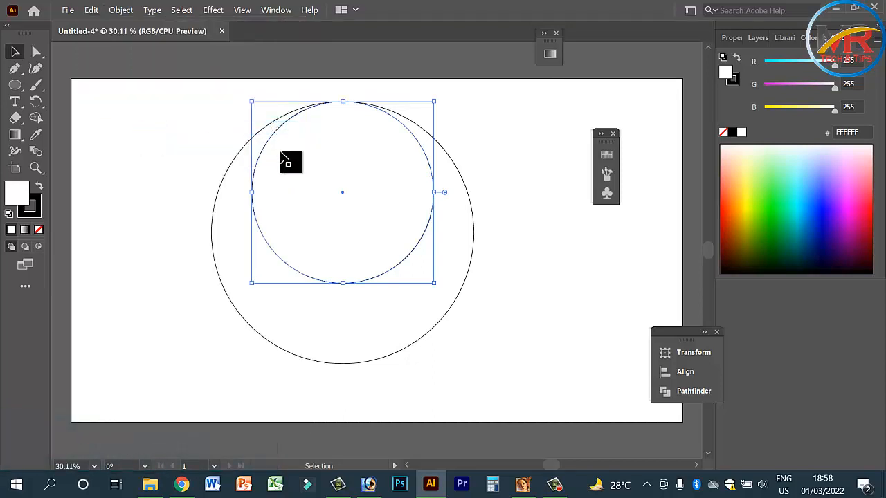
pyautogui.keyDown('shift'); pyautogui.click(387, 232); pyautogui.keyUp('shift')
pyautogui.click(392, 266)
pyautogui.moveTo(383, 258); pyautogui.dragTo(368, 339)
pyautogui.click(372, 56)
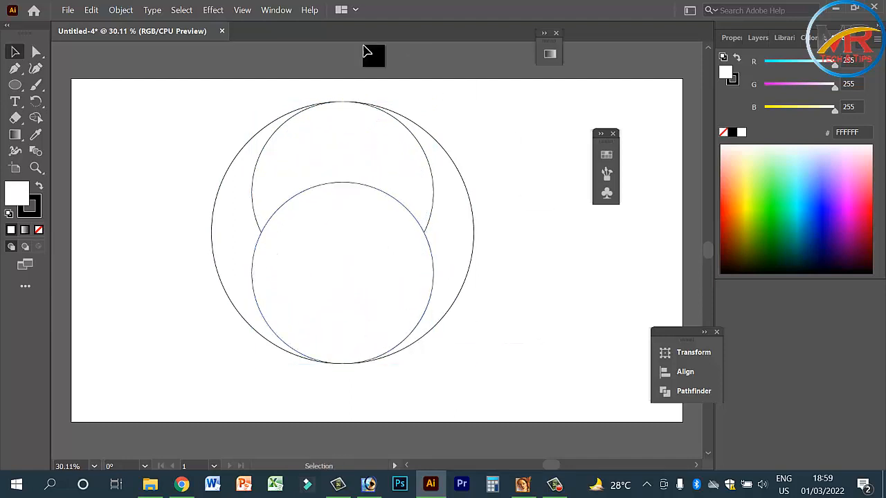
# - Set the fill of all three circles to none and make sure Snap to Pixel is off
pyautogui.moveTo(492, 343); pyautogui.dragTo(174, 143)
pyautogui.click(40, 232)
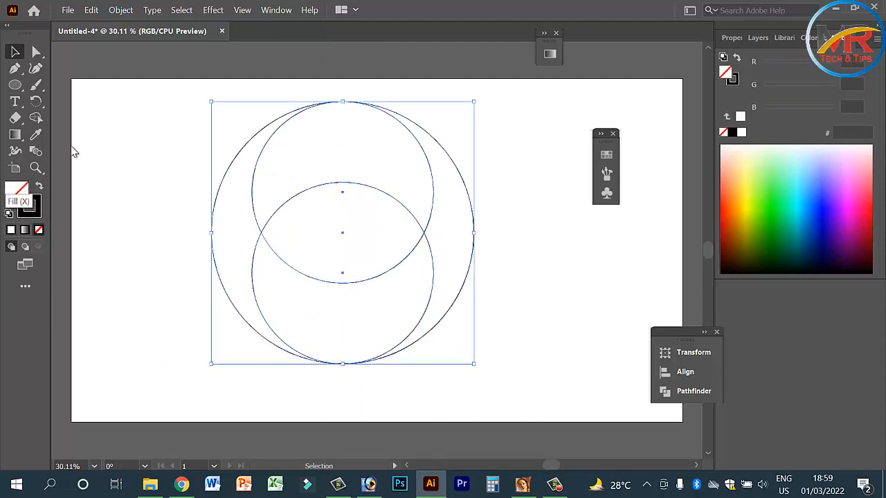
pyautogui.click(239, 11)
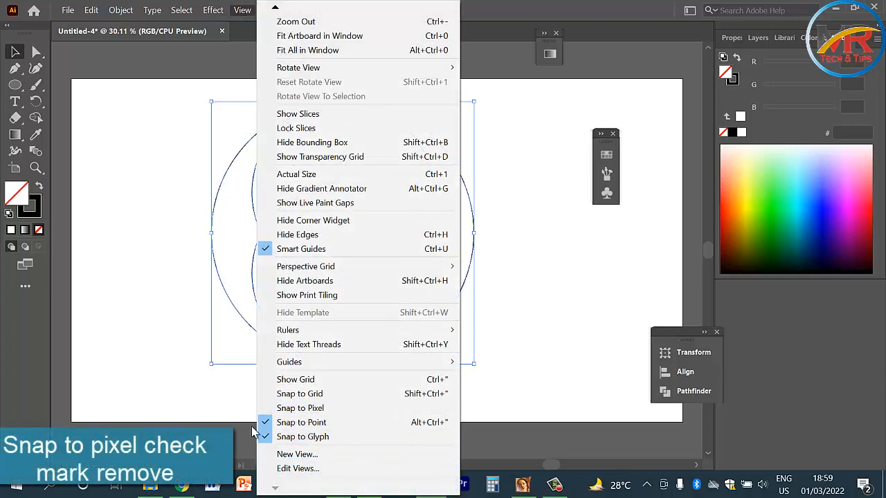
pyautogui.click(289, 421)
pyautogui.click(170, 336)
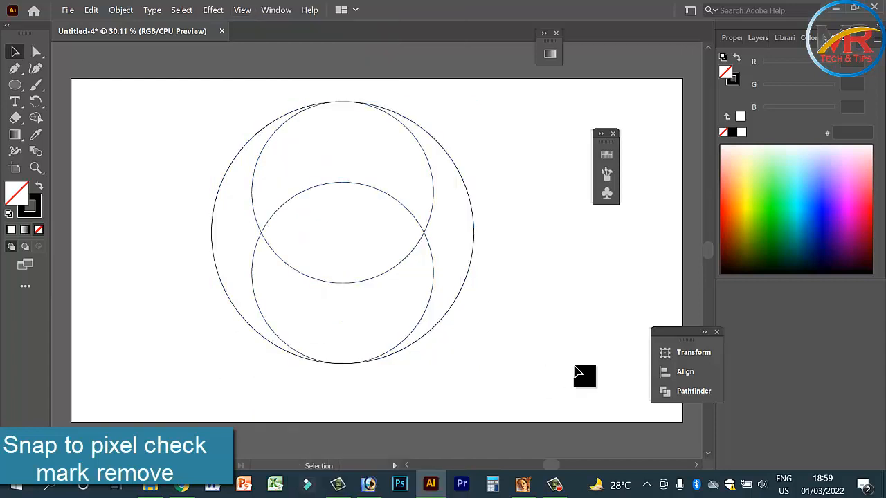
# - With Shape Builder, merge the left crescent with the lower circle area and the upper circle area with the right crescent, keeping the central overlap separate
pyautogui.moveTo(574, 366); pyautogui.dragTo(209, 199)
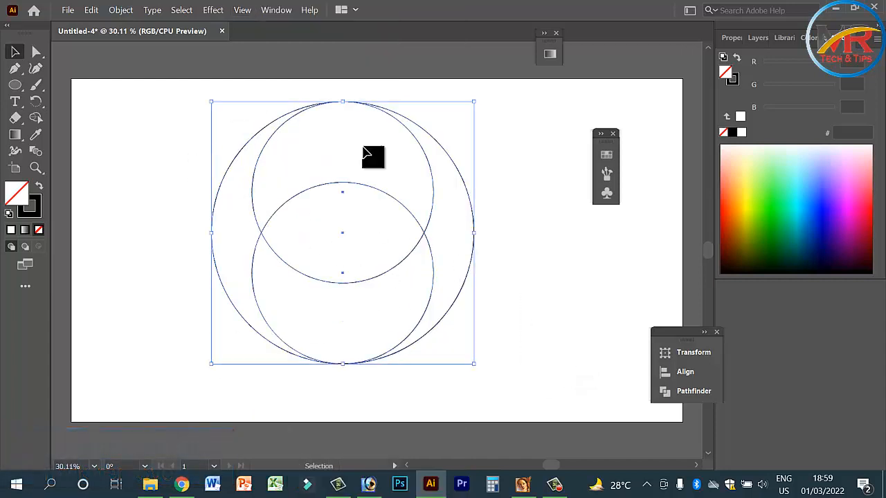
pyautogui.click(36, 117)
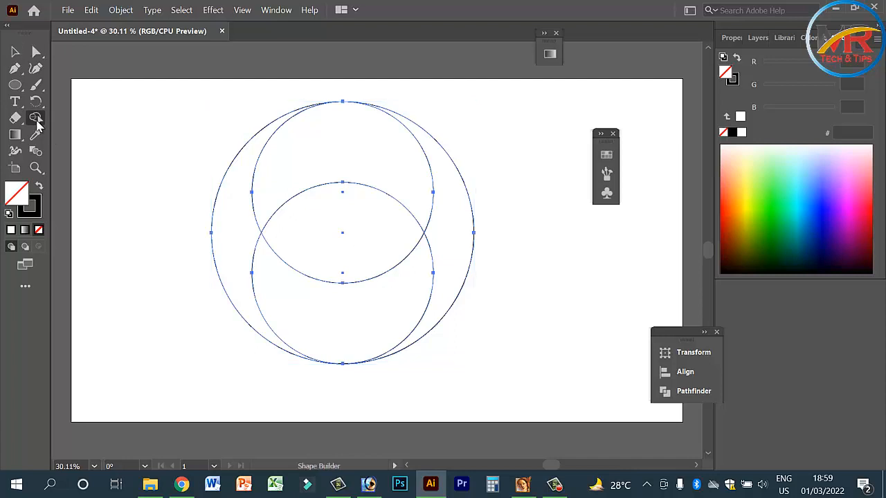
pyautogui.moveTo(233, 234)
pyautogui.mouseDown()
pyautogui.moveTo(299, 305)
pyautogui.moveTo(353, 328)
pyautogui.moveTo(380, 323)
pyautogui.moveTo(423, 264)
pyautogui.mouseUp()
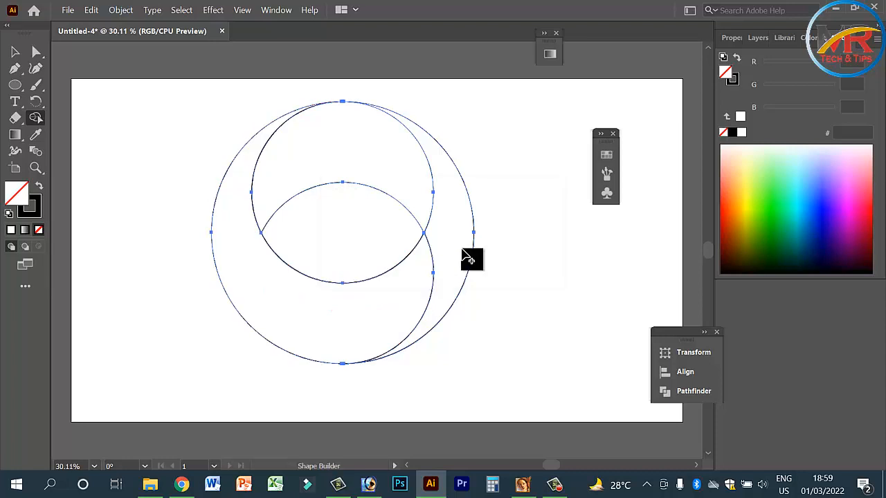
pyautogui.moveTo(268, 186)
pyautogui.mouseDown()
pyautogui.moveTo(308, 153)
pyautogui.moveTo(334, 158)
pyautogui.moveTo(370, 146)
pyautogui.moveTo(363, 128)
pyautogui.moveTo(354, 143)
pyautogui.moveTo(398, 147)
pyautogui.moveTo(400, 177)
pyautogui.moveTo(410, 164)
pyautogui.moveTo(421, 181)
pyautogui.moveTo(428, 160)
pyautogui.moveTo(445, 183)
pyautogui.moveTo(459, 263)
pyautogui.moveTo(398, 175)
pyautogui.moveTo(294, 151)
pyautogui.moveTo(330, 140)
pyautogui.mouseUp()
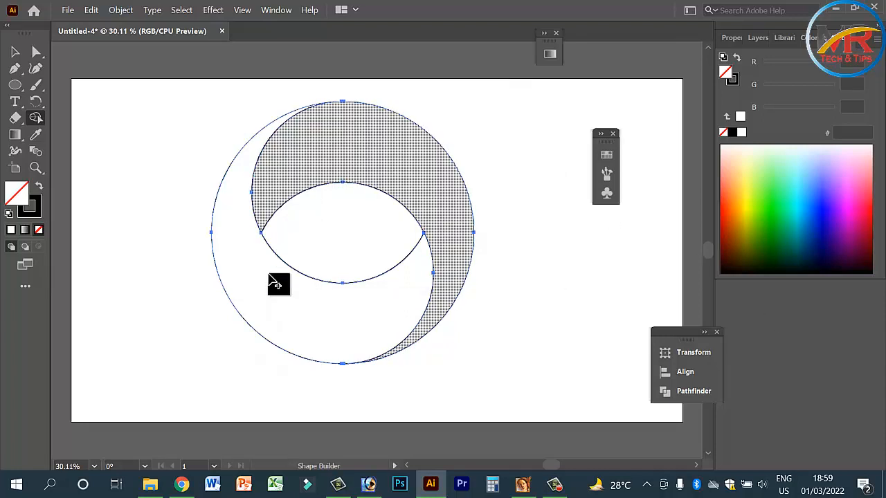
pyautogui.moveTo(230, 219)
pyautogui.mouseDown()
pyautogui.moveTo(371, 338)
pyautogui.moveTo(419, 262)
pyautogui.moveTo(389, 315)
pyautogui.moveTo(263, 290)
pyautogui.moveTo(230, 186)
pyautogui.mouseUp()
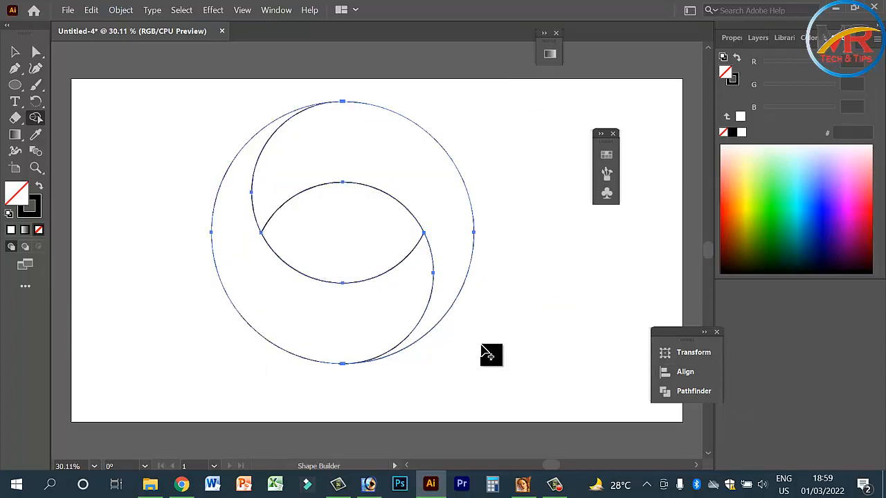
pyautogui.moveTo(300, 213)
pyautogui.mouseDown()
pyautogui.moveTo(358, 229)
pyautogui.moveTo(364, 249)
pyautogui.moveTo(327, 246)
pyautogui.mouseUp()
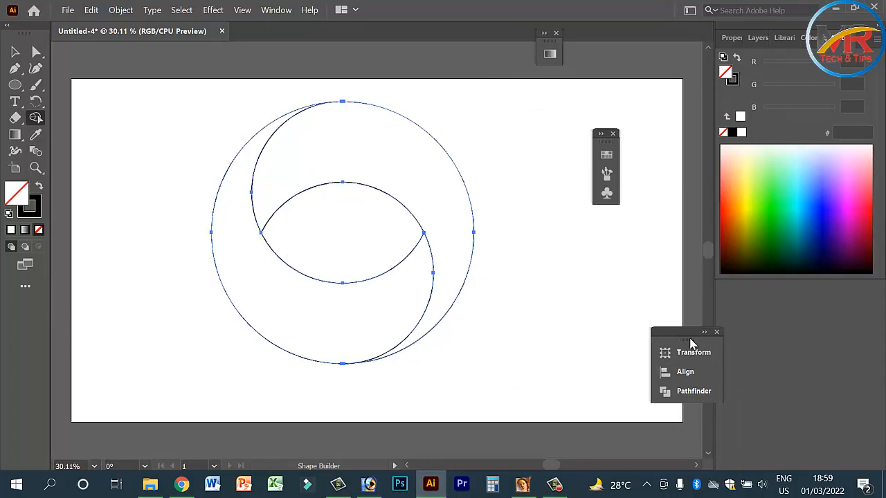
pyautogui.moveTo(366, 214)
pyautogui.mouseDown()
pyautogui.moveTo(298, 226)
pyautogui.moveTo(359, 245)
pyautogui.moveTo(399, 229)
pyautogui.moveTo(362, 260)
pyautogui.moveTo(306, 251)
pyautogui.moveTo(349, 239)
pyautogui.mouseUp()
pyautogui.press('v')
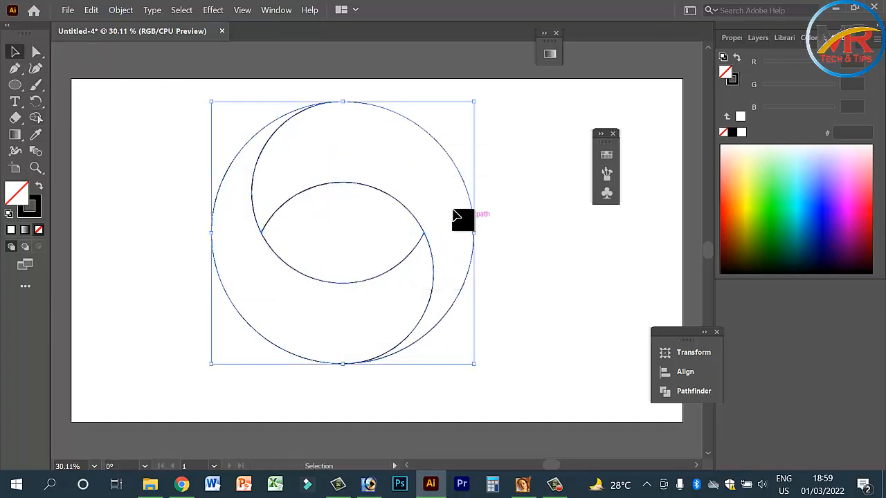
pyautogui.moveTo(504, 189)
pyautogui.mouseDown()
pyautogui.moveTo(513, 201)
pyautogui.moveTo(466, 198)
pyautogui.mouseUp()
pyautogui.click(504, 205)
pyautogui.click(468, 197)
pyautogui.moveTo(533, 179); pyautogui.dragTo(457, 202)
pyautogui.click(36, 52)
pyautogui.moveTo(424, 172); pyautogui.dragTo(510, 147)
pyautogui.click(551, 278)
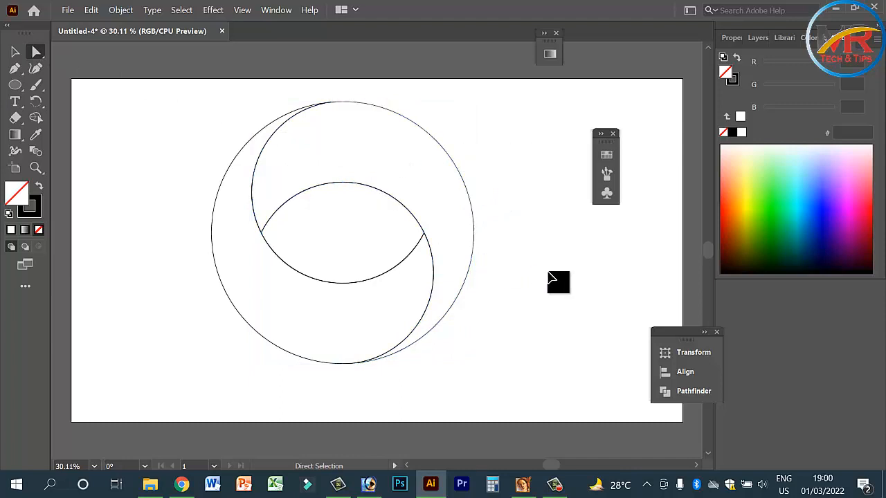
pyautogui.hotkey('ctrl', 'a')
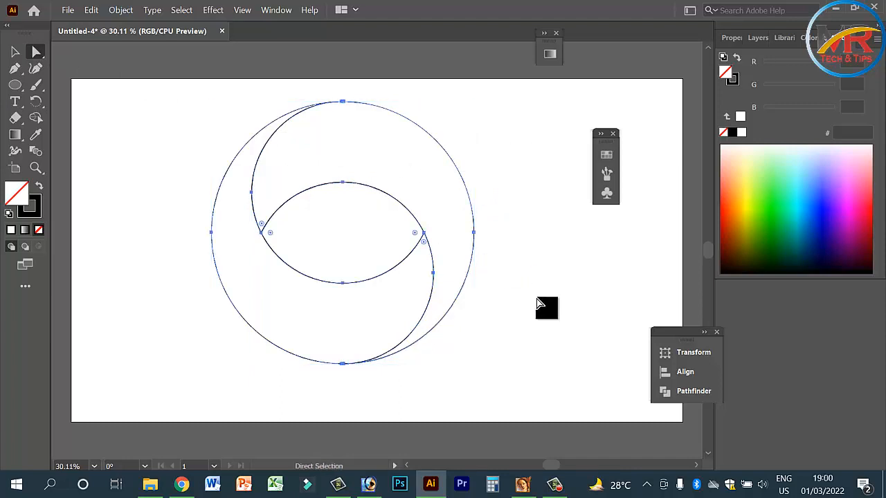
pyautogui.click(505, 296)
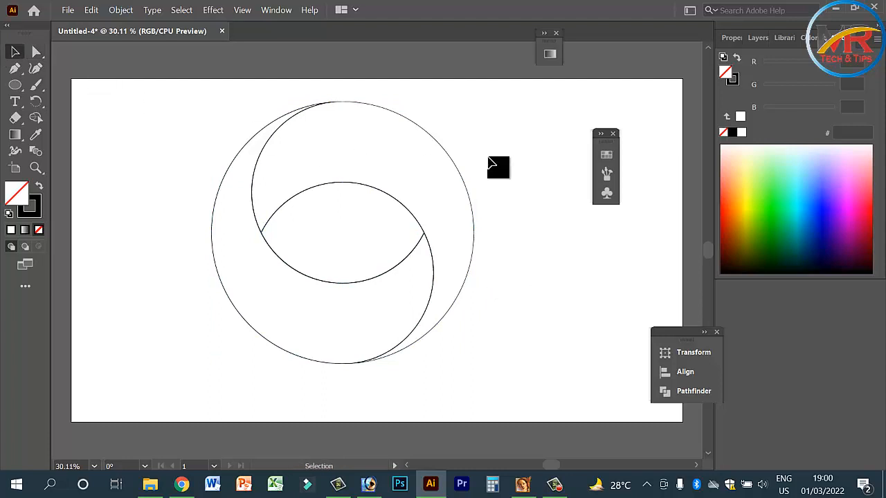
pyautogui.moveTo(516, 141); pyautogui.dragTo(352, 159)
pyautogui.moveTo(413, 174); pyautogui.dragTo(476, 190)
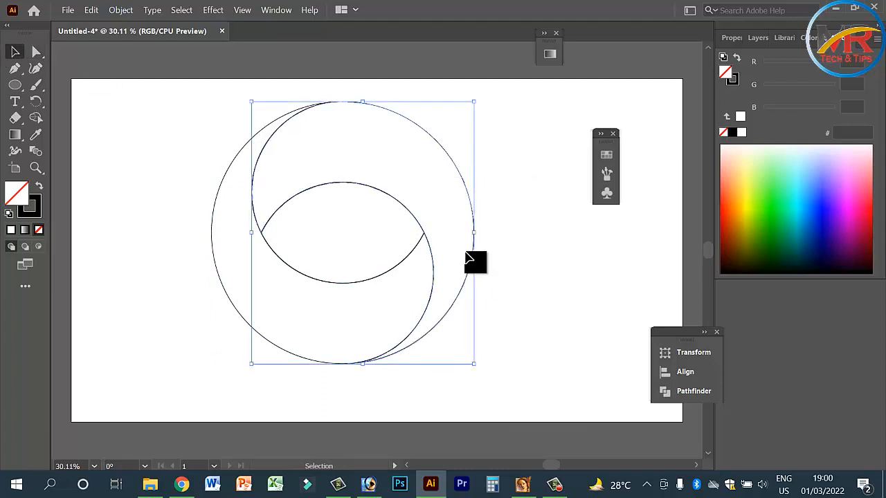
pyautogui.moveTo(465, 251); pyautogui.dragTo(526, 270)
pyautogui.click(566, 305)
# - Fill all the merged shapes with near-black 070606
pyautogui.moveTo(569, 225)
pyautogui.mouseDown()
pyautogui.moveTo(138, 284)
pyautogui.moveTo(228, 321)
pyautogui.moveTo(220, 324)
pyautogui.mouseUp()
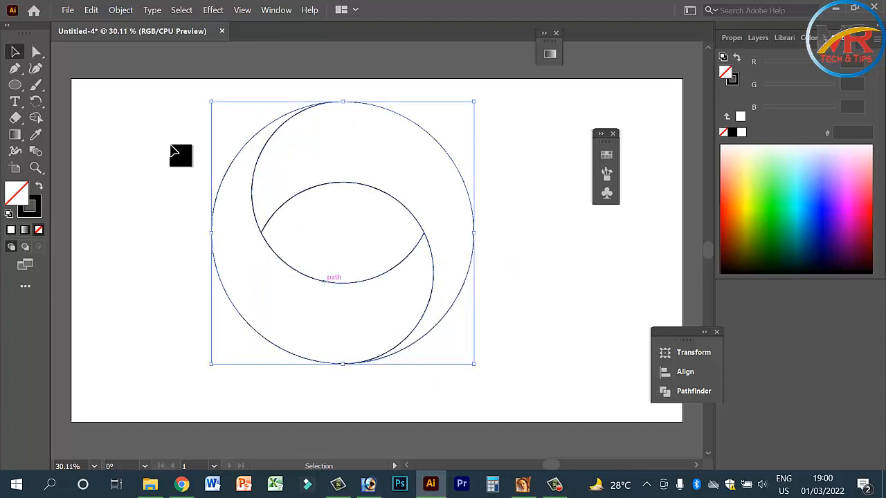
pyautogui.doubleClick(14, 195)
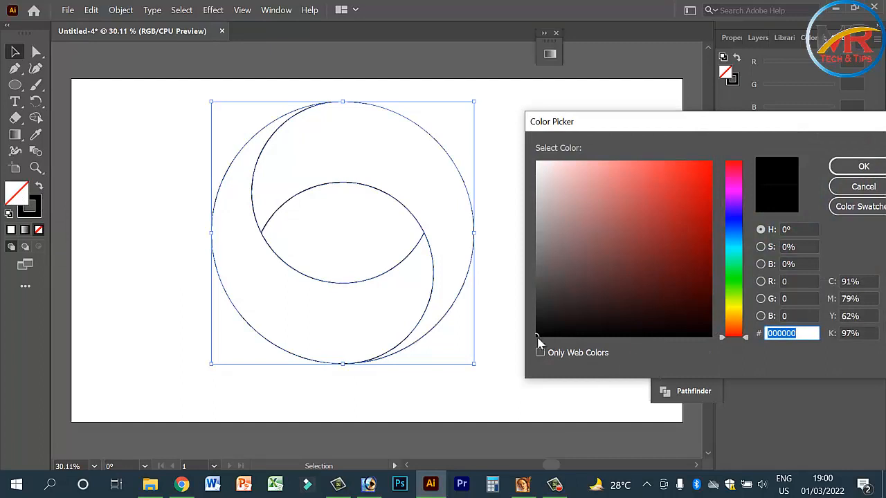
pyautogui.click(864, 166)
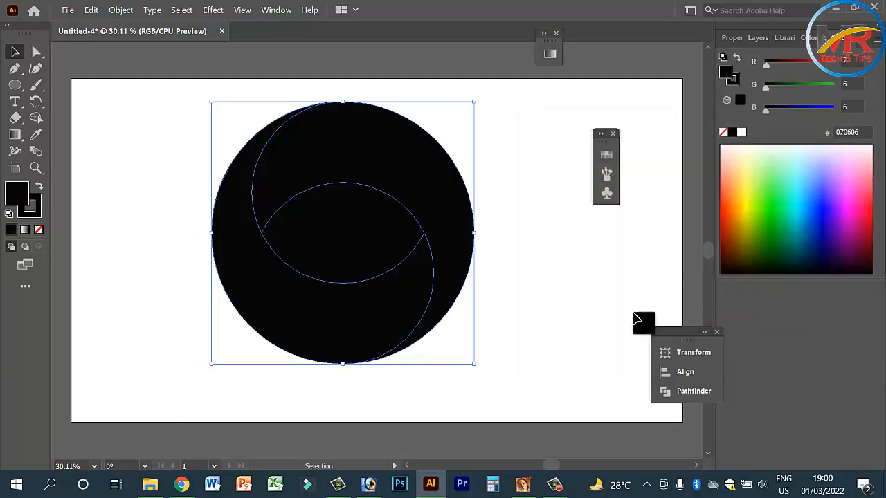
# - Delete the eye-shaped piece in the middle of the black circle
pyautogui.click(610, 340)
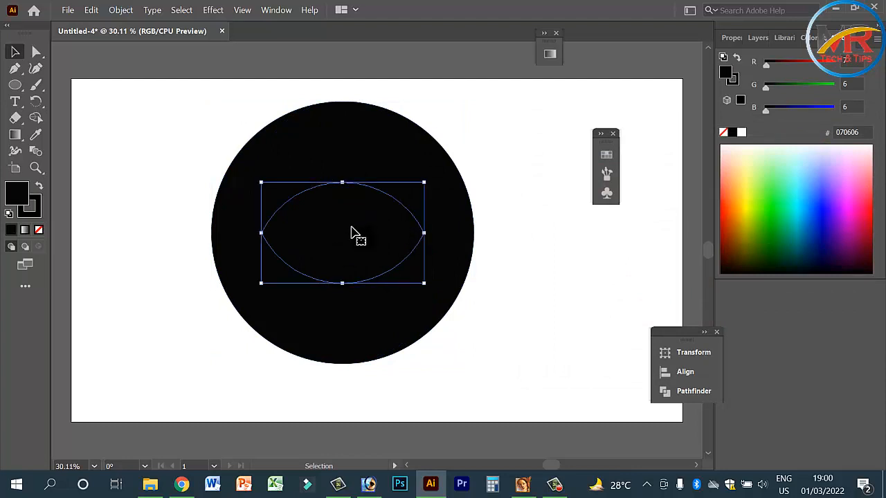
pyautogui.press('Delete')
pyautogui.moveTo(351, 227); pyautogui.dragTo(391, 228)
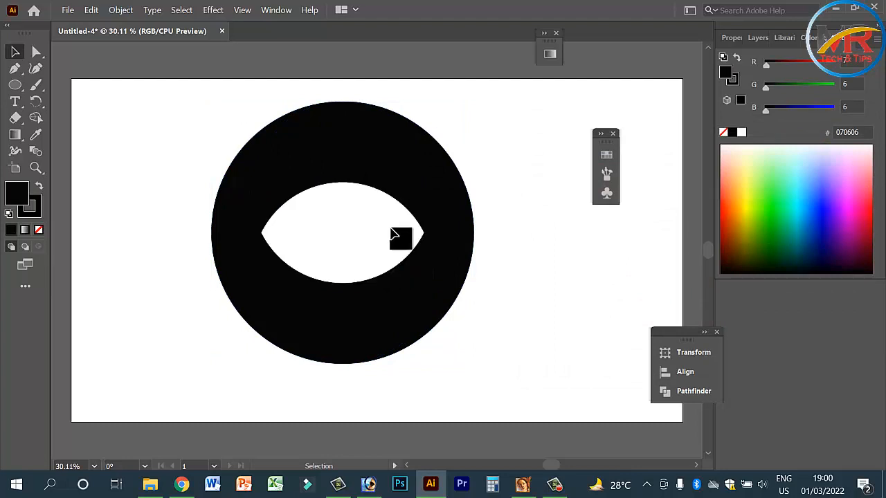
# - Fill both black ring shapes with the Sky gradient preset
pyautogui.moveTo(578, 340); pyautogui.dragTo(430, 246)
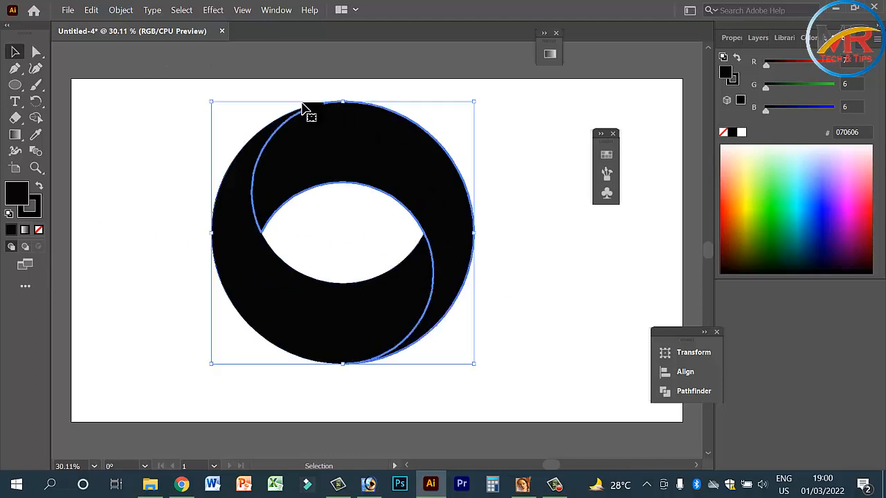
pyautogui.click(17, 139)
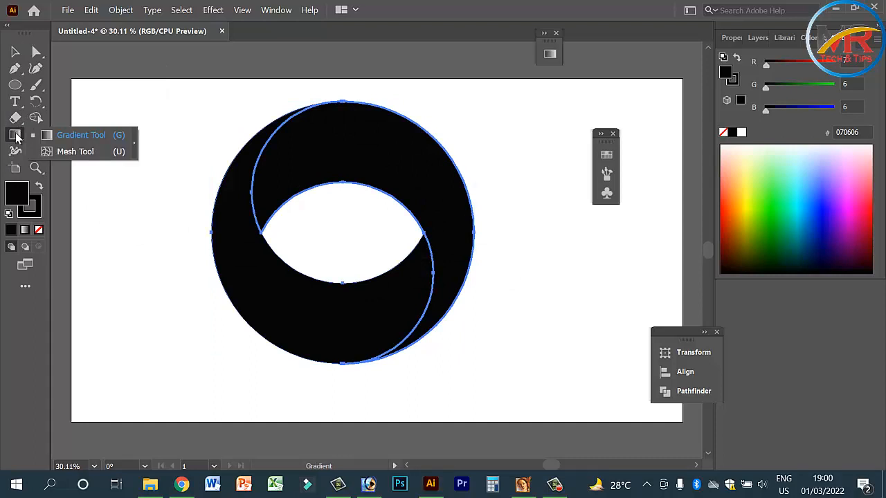
pyautogui.click(52, 137)
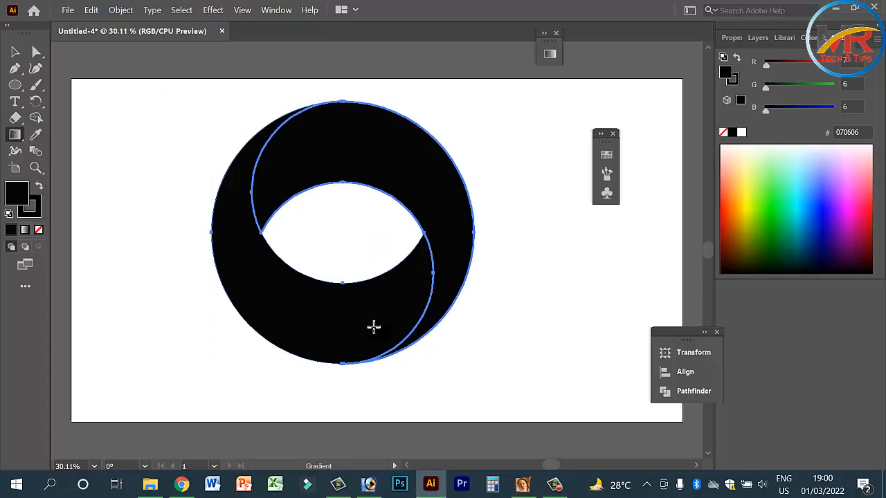
pyautogui.click(544, 33)
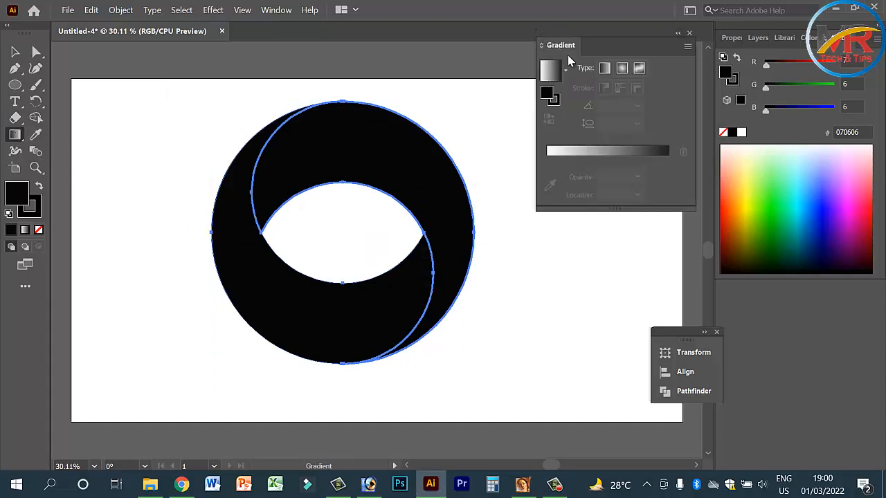
pyautogui.click(566, 72)
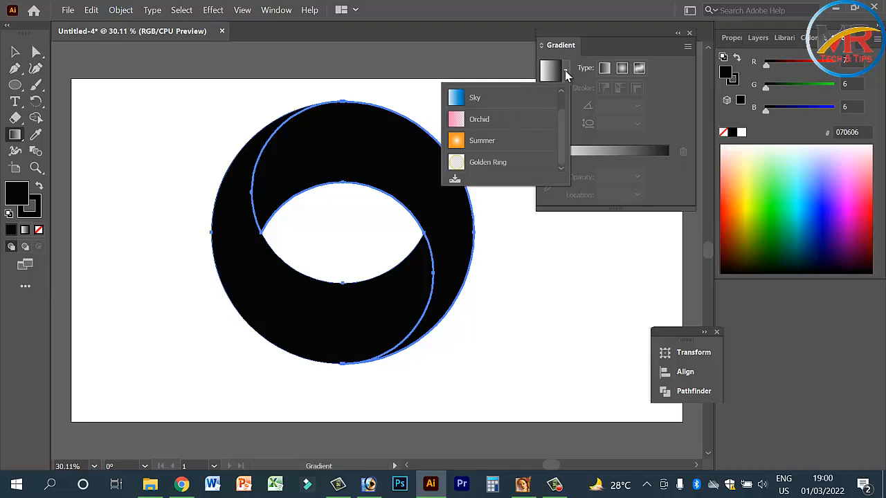
pyautogui.click(496, 102)
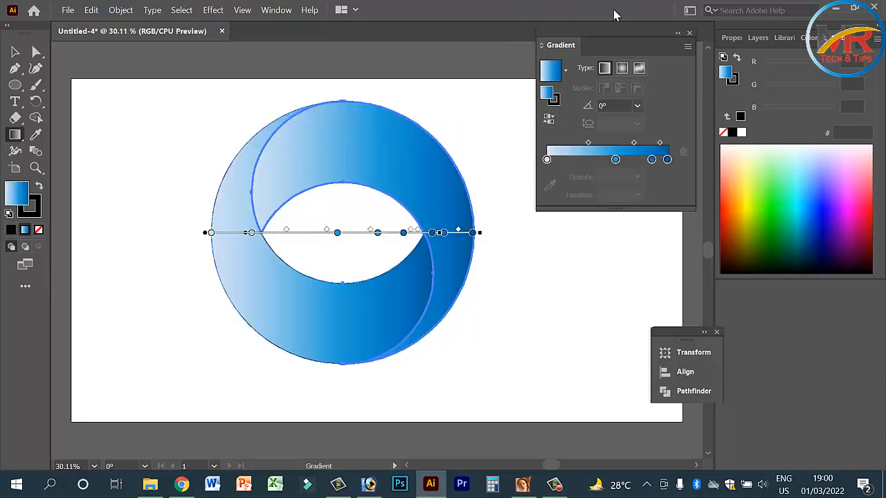
# - Adjust the Sky gradient's stops and position across the lower-left ring shape using the on-canvas gradient bar
pyautogui.moveTo(335, 235); pyautogui.dragTo(240, 238)
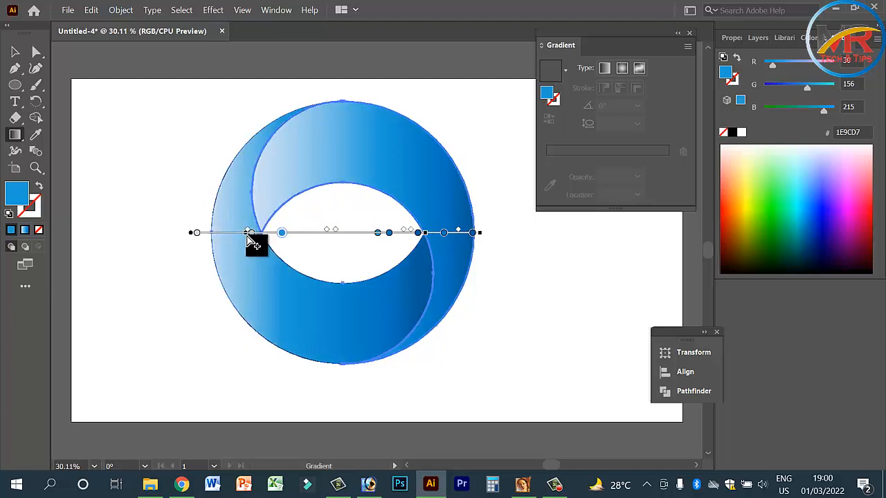
pyautogui.moveTo(256, 236); pyautogui.dragTo(271, 236)
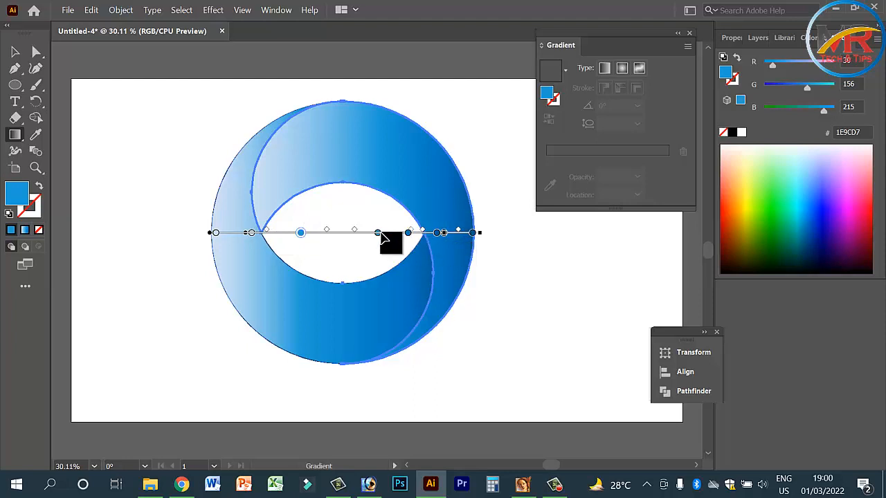
pyautogui.moveTo(379, 233); pyautogui.dragTo(390, 234)
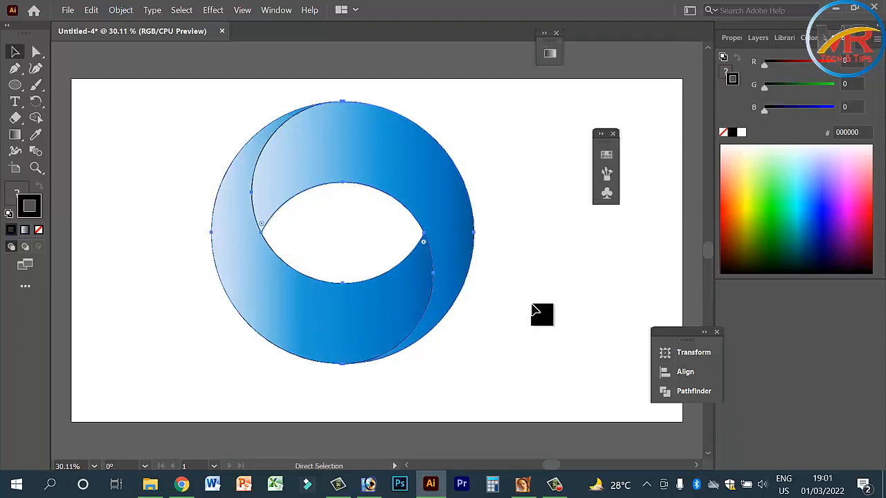
# - Recolour the upper-right ring shape's stroke to blue 4867C6 (R 72, G 103, B 198)
pyautogui.click(535, 308)
pyautogui.click(438, 231)
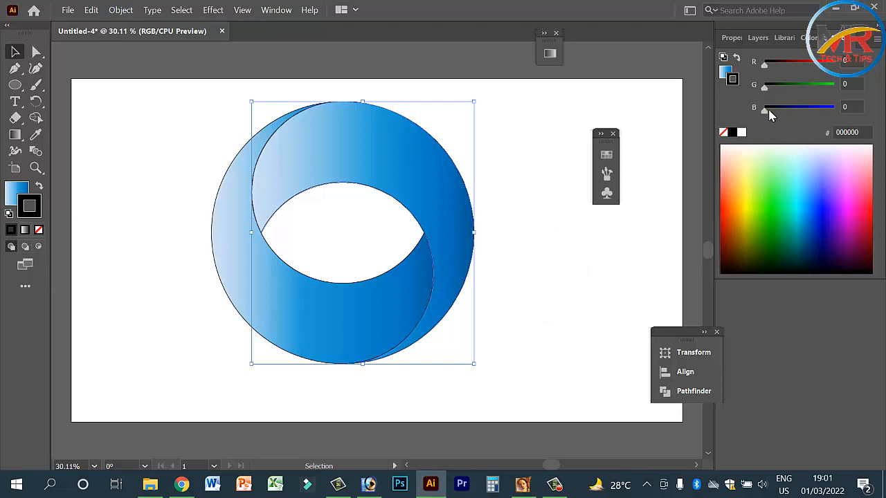
pyautogui.moveTo(797, 110); pyautogui.dragTo(819, 110)
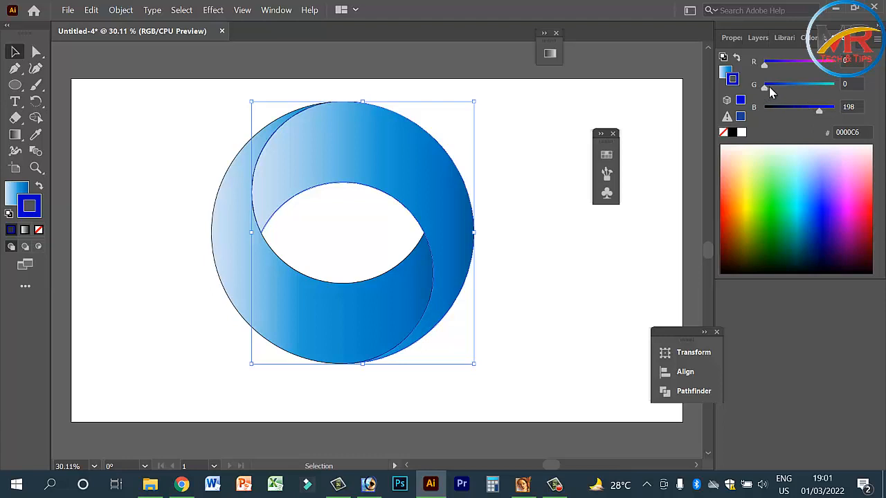
pyautogui.moveTo(765, 87)
pyautogui.mouseDown()
pyautogui.moveTo(789, 86)
pyautogui.moveTo(784, 65)
pyautogui.mouseUp()
pyautogui.click(612, 280)
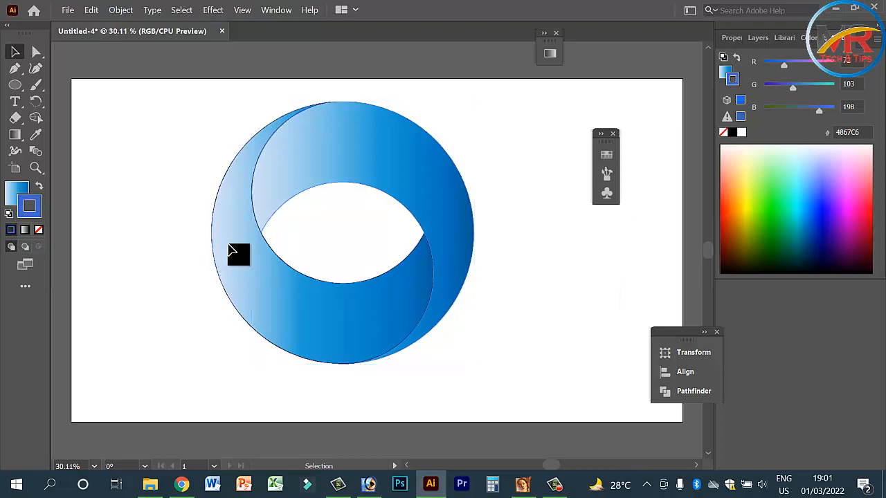
# - Set the red value of the upper-right shape's stroke to 24, making the stroke colour 1867C6
pyautogui.click(232, 250)
pyautogui.click(544, 328)
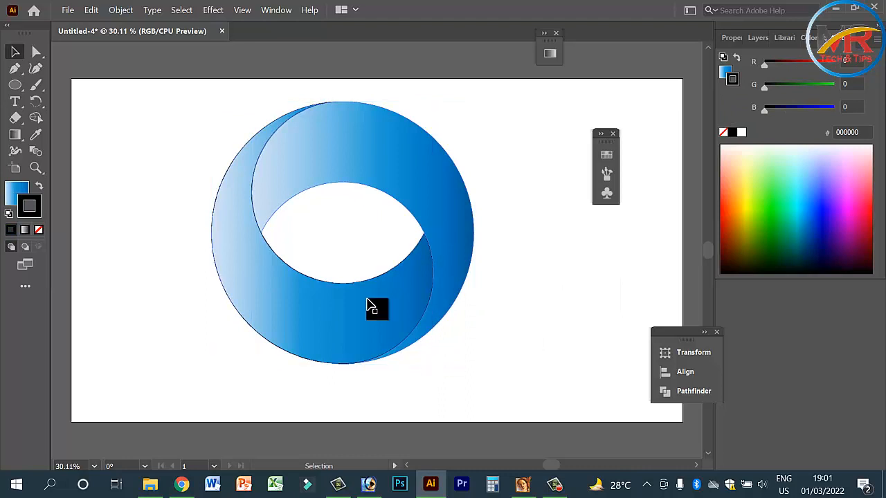
pyautogui.click(275, 150)
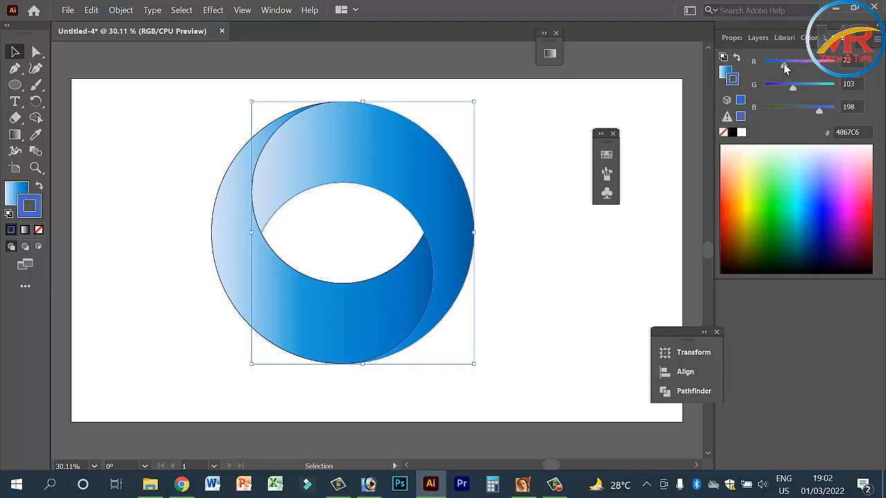
pyautogui.click(569, 291)
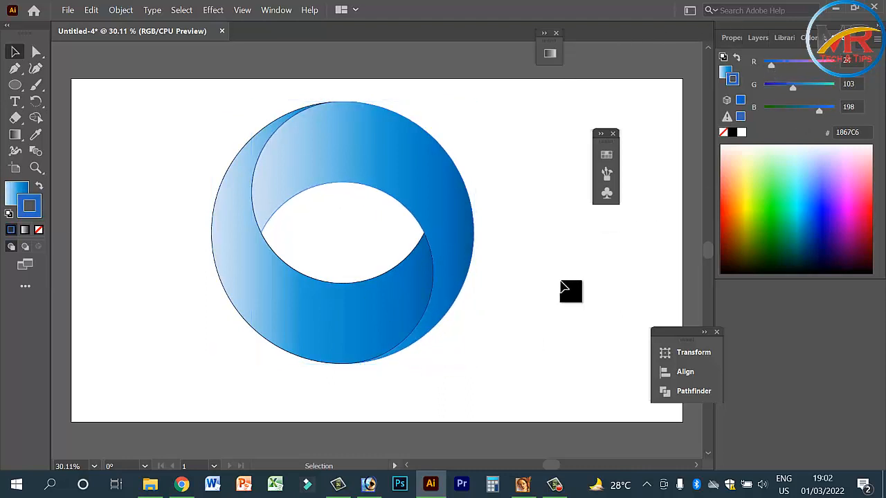
# - Apply the Sky gradient preset to the strokes of both ring shapes
pyautogui.hotkey('ctrl', 'a')
pyautogui.click(15, 135)
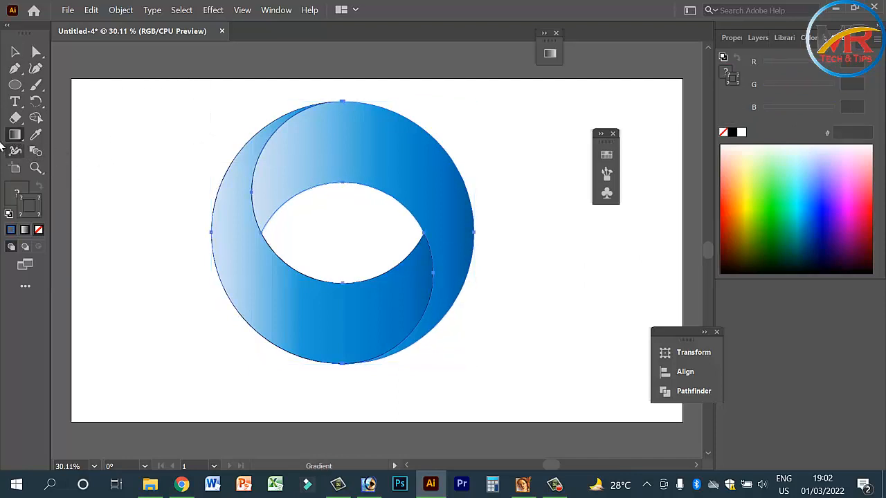
pyautogui.doubleClick(15, 137)
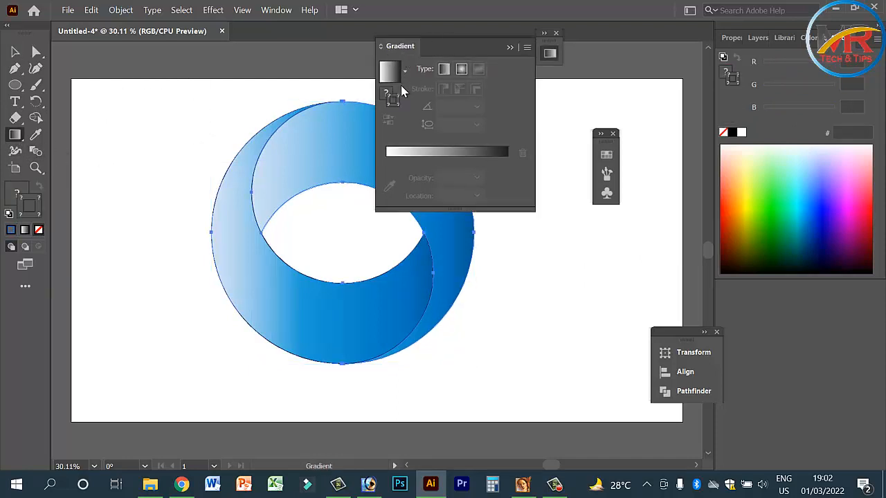
pyautogui.click(404, 72)
pyautogui.click(341, 99)
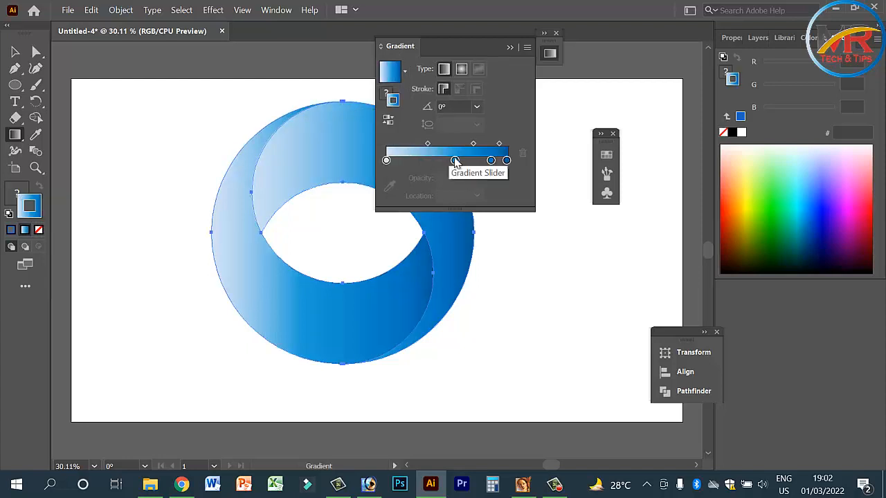
# - Add a 0075BE stop at about 41% of the stroke gradient, remove the adjacent blue stop, and set the first midpoint to 30.6567%
pyautogui.click(436, 161)
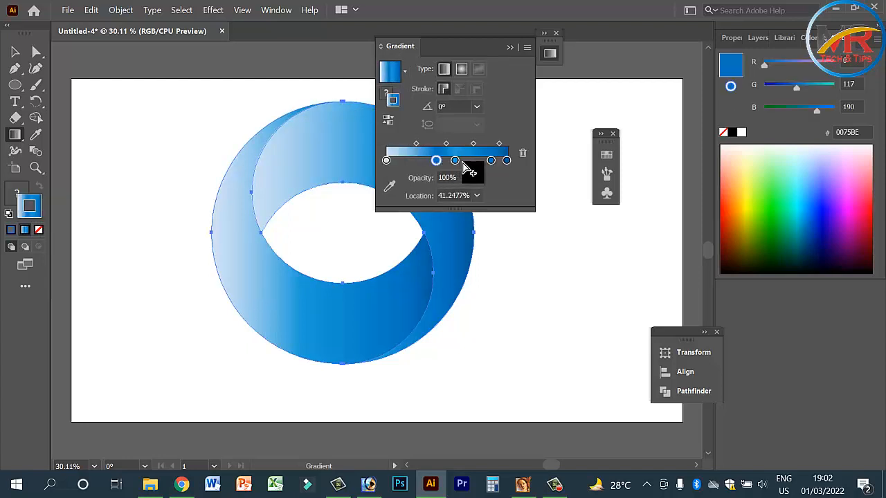
pyautogui.click(458, 161)
pyautogui.moveTo(468, 178); pyautogui.dragTo(465, 189)
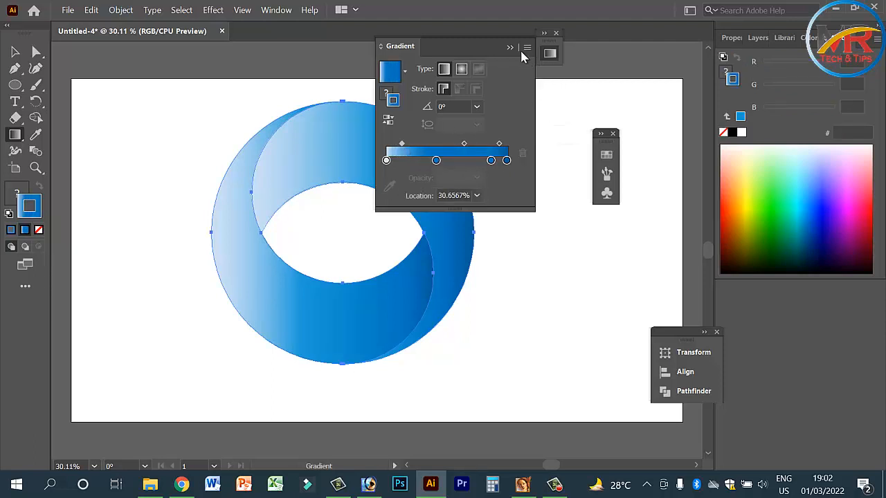
pyautogui.click(510, 47)
pyautogui.click(14, 52)
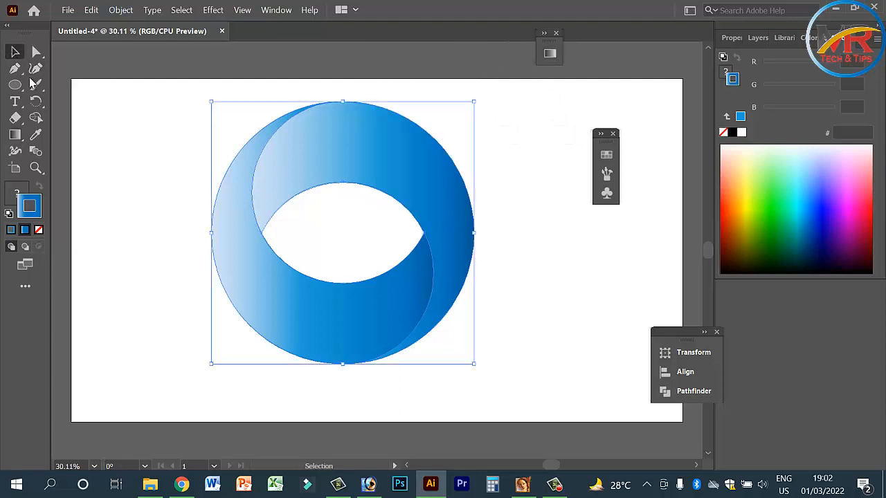
pyautogui.click(133, 155)
pyautogui.click(443, 190)
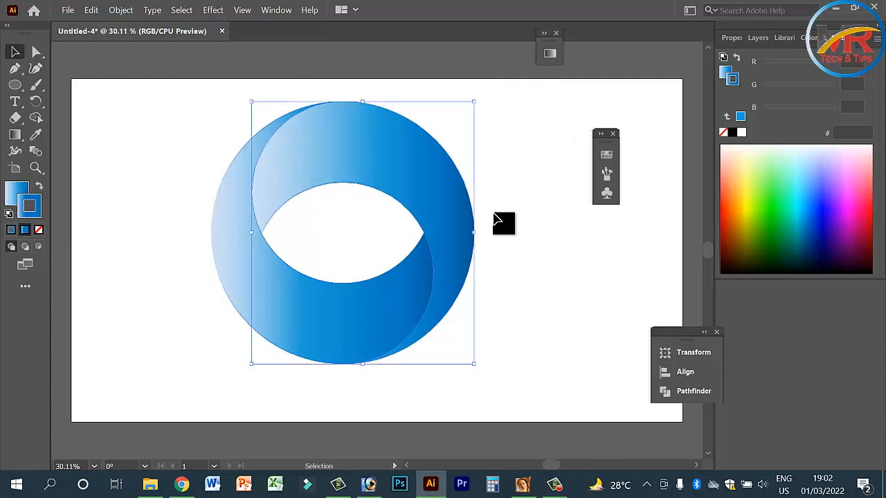
pyautogui.click(606, 297)
pyautogui.click(399, 146)
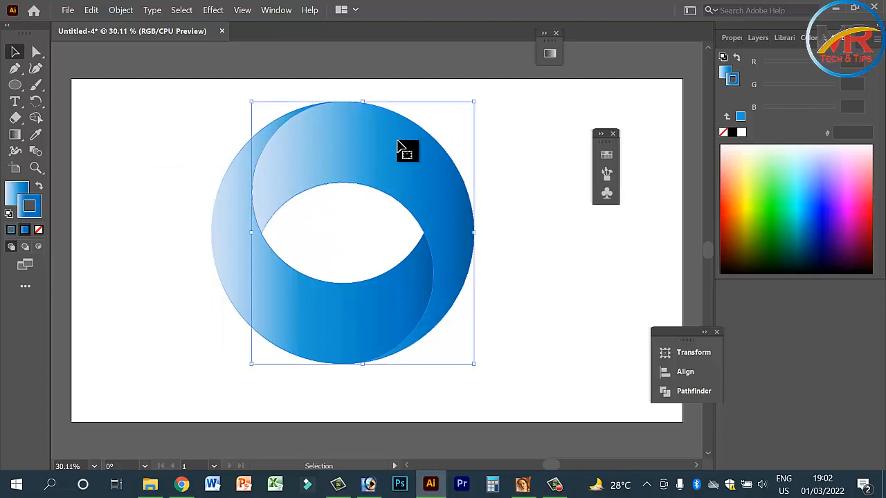
pyautogui.click(512, 249)
pyautogui.moveTo(597, 283); pyautogui.dragTo(229, 191)
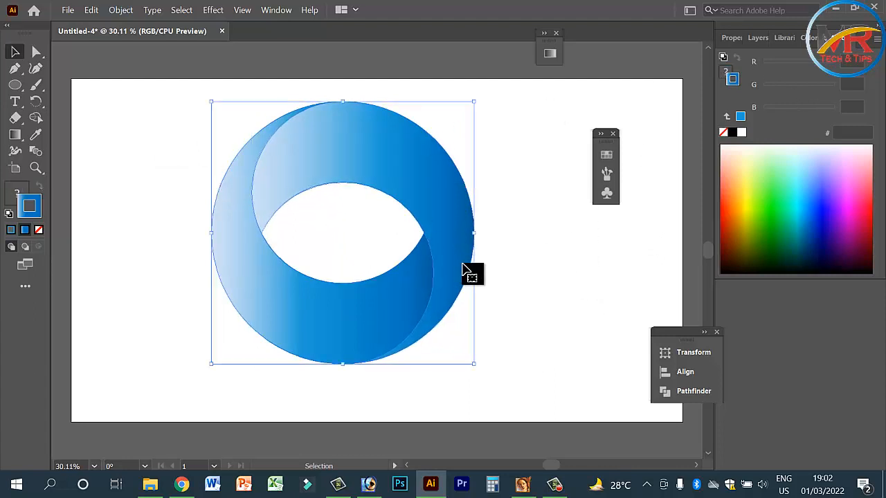
pyautogui.click(811, 38)
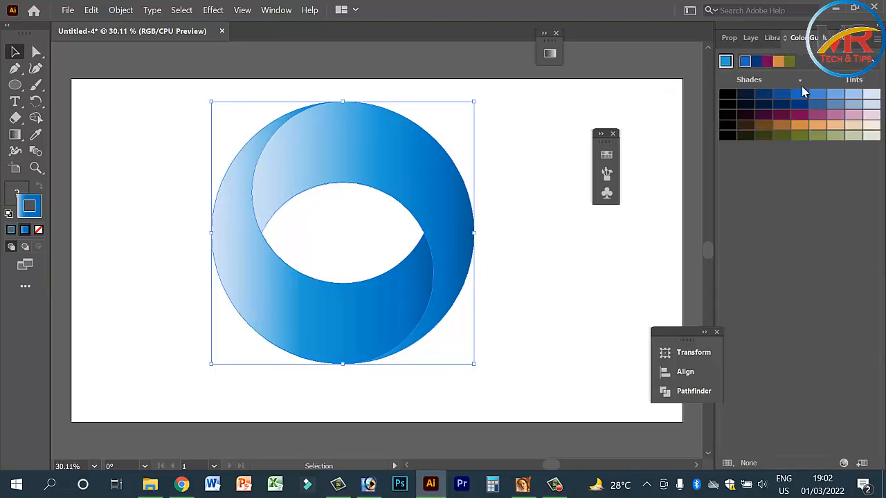
pyautogui.click(842, 40)
pyautogui.click(568, 224)
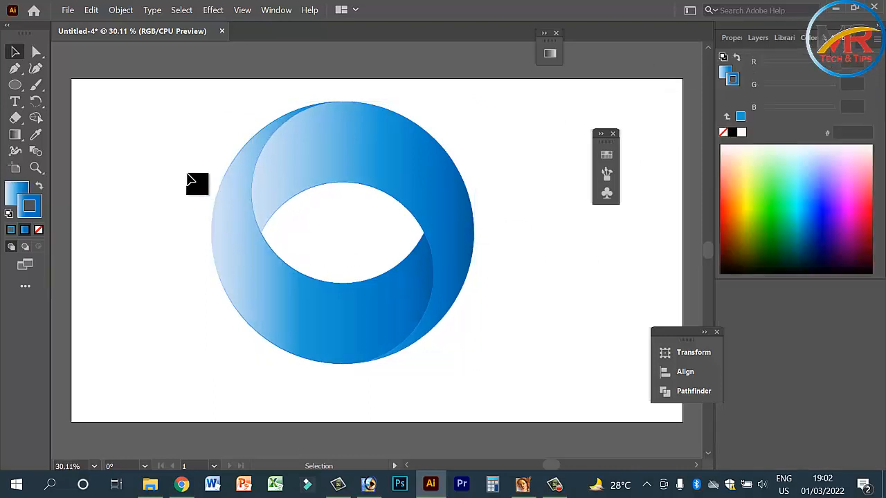
pyautogui.moveTo(196, 181); pyautogui.dragTo(560, 244)
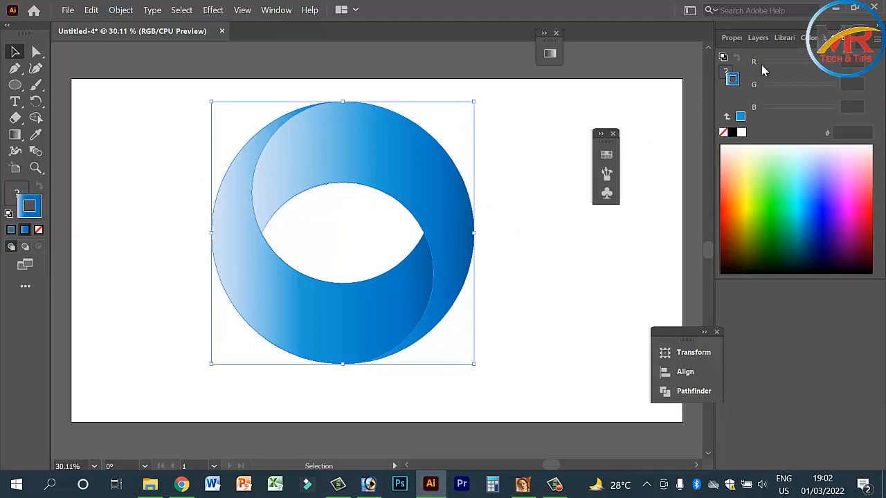
pyautogui.click(492, 257)
# - Isolate the upper-right ring shape and reapply the Sky gradient preset to its stroke
pyautogui.click(474, 253)
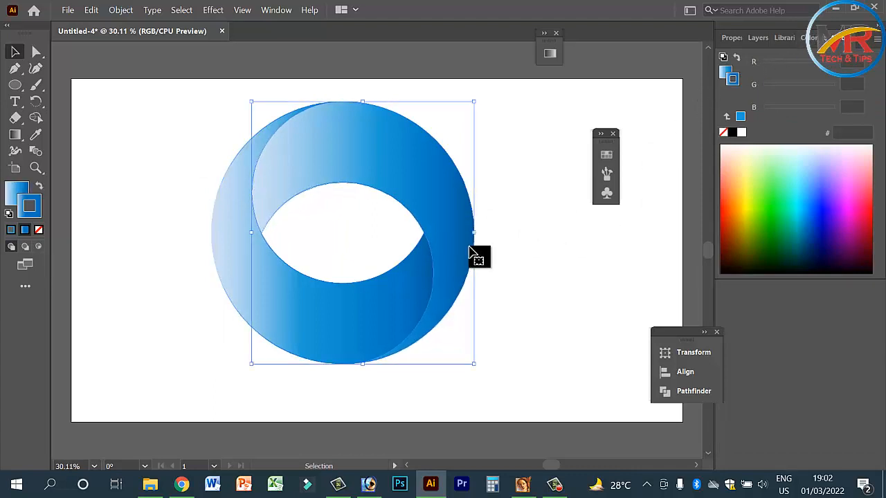
pyautogui.doubleClick(475, 254)
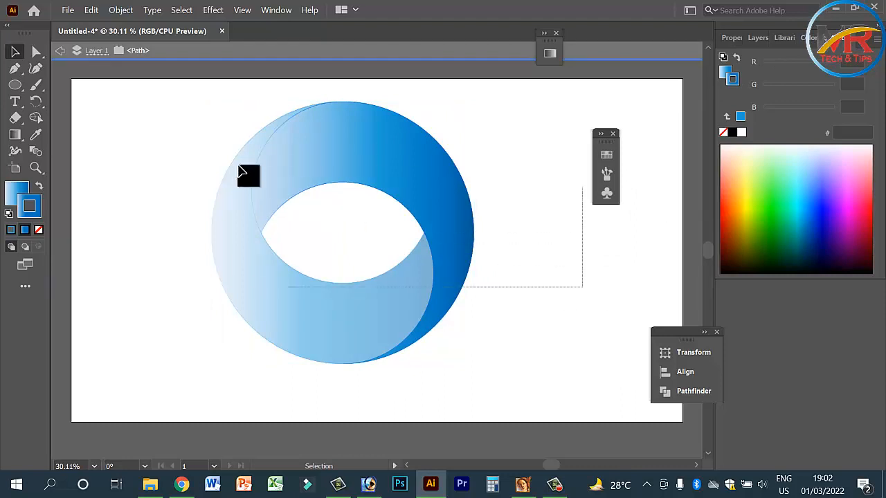
pyautogui.click(15, 135)
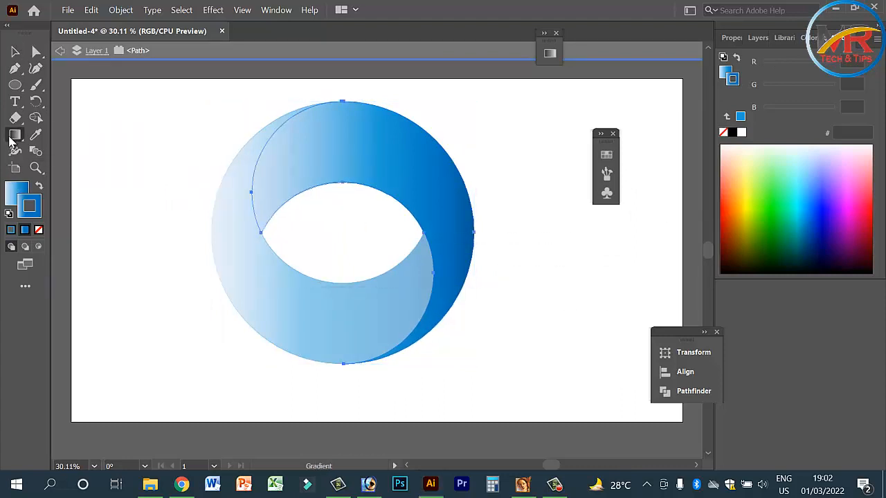
pyautogui.doubleClick(15, 135)
pyautogui.click(406, 72)
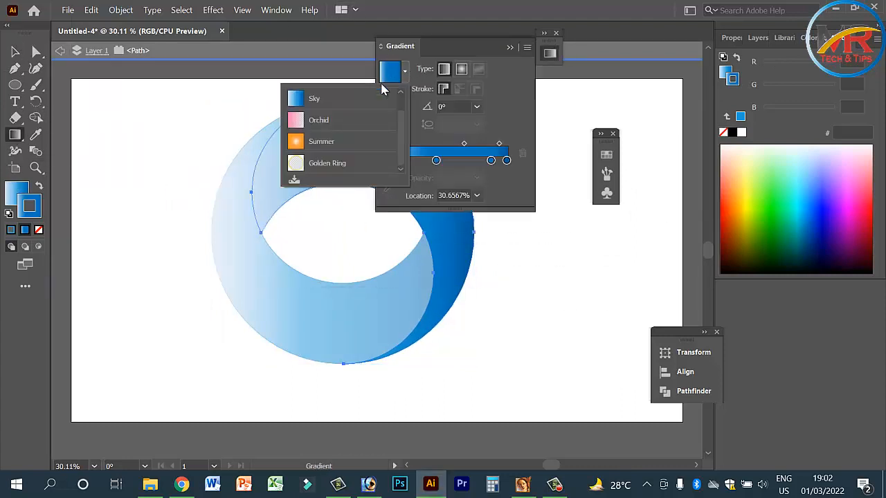
pyautogui.click(341, 101)
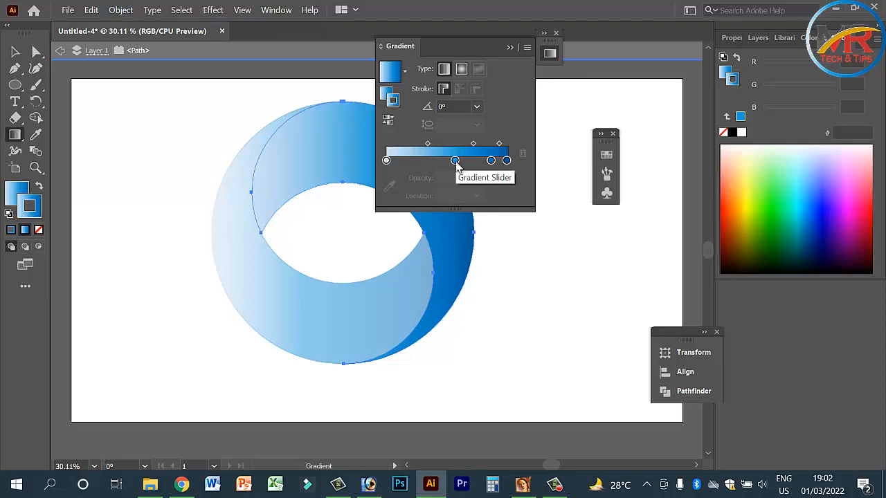
# - Shift the blue stop of the isolated shape's stroke gradient toward the light end and set the midpoint location to 18.5547%
pyautogui.moveTo(455, 160); pyautogui.dragTo(367, 166)
pyautogui.moveTo(413, 144); pyautogui.dragTo(398, 145)
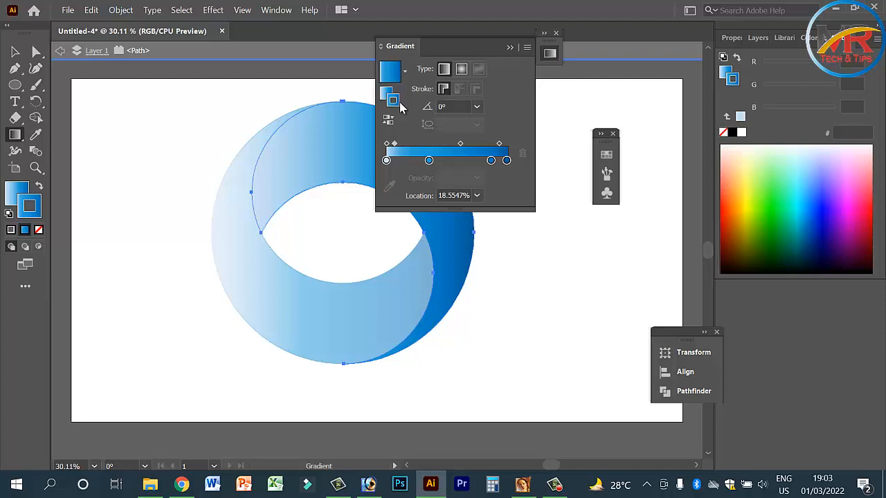
pyautogui.click(511, 50)
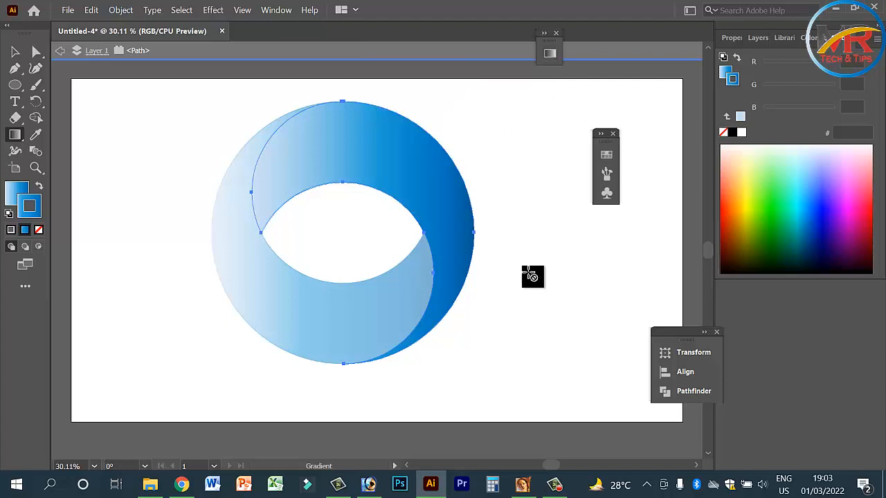
pyautogui.click(15, 52)
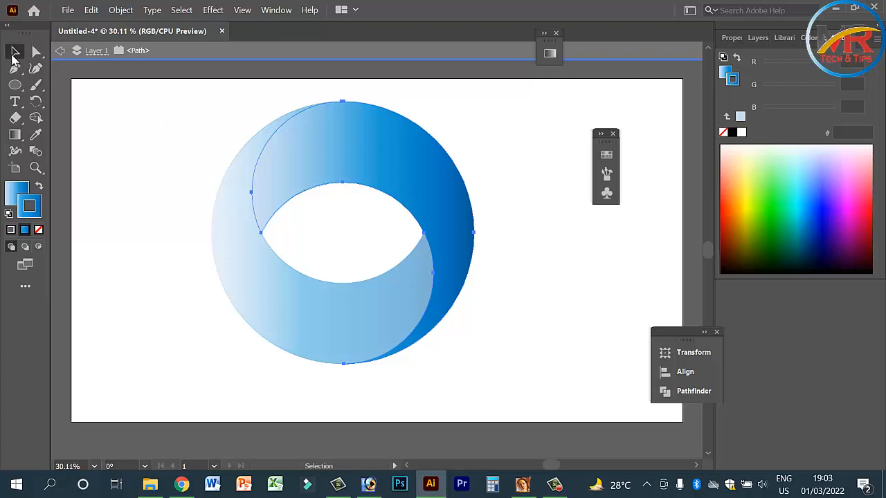
# - Leave isolation mode, draw a rectangle covering the whole artboard, and send it to the back behind the ring shapes
pyautogui.doubleClick(547, 283)
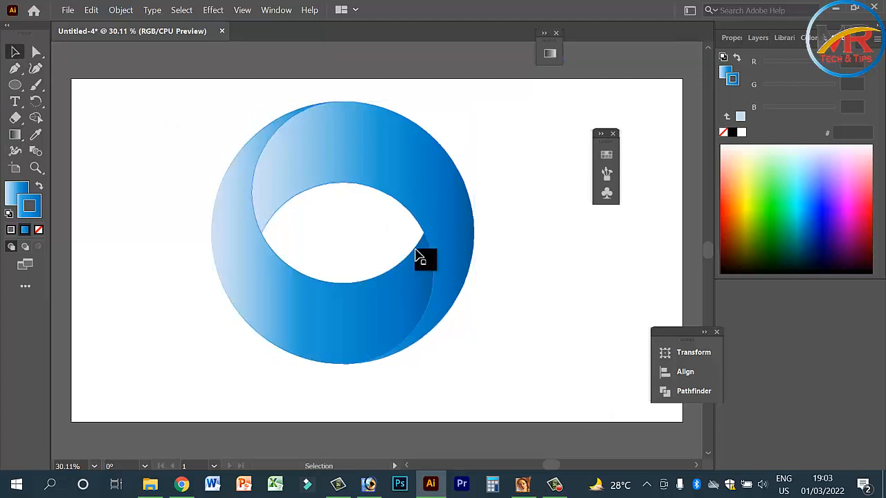
pyautogui.moveTo(14, 86); pyautogui.dragTo(683, 421)
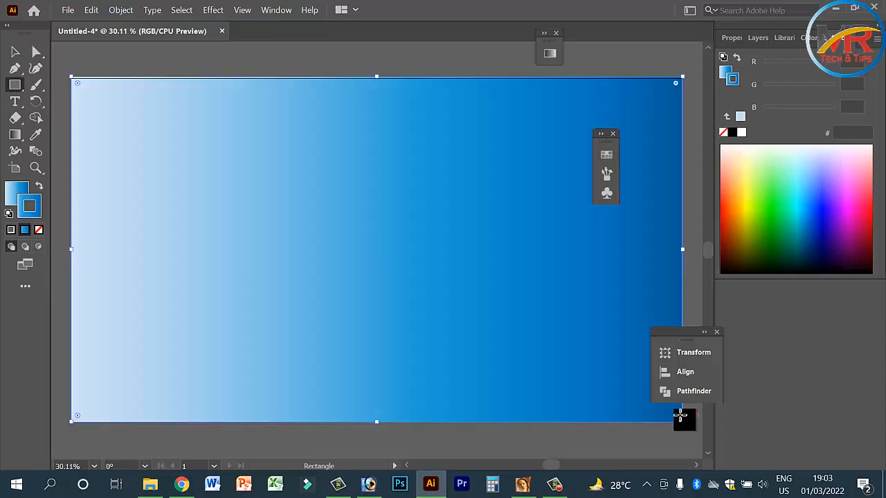
pyautogui.doubleClick(15, 194)
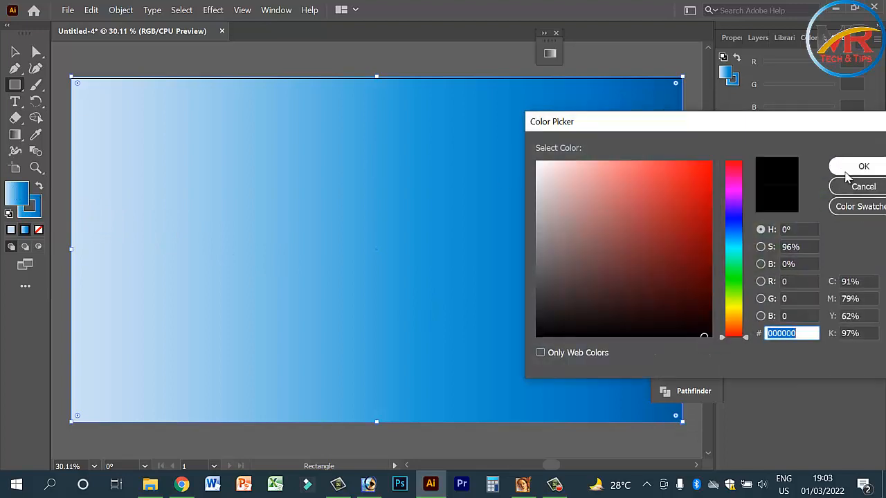
pyautogui.click(864, 166)
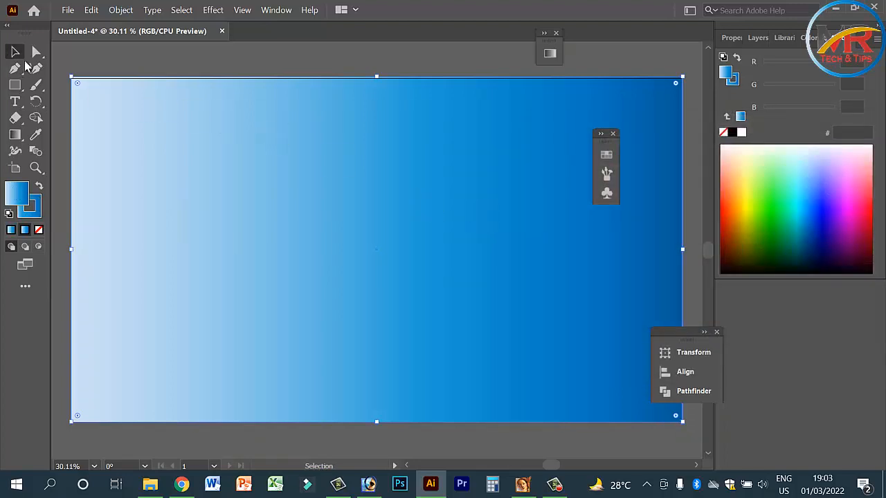
pyautogui.rightClick(299, 163)
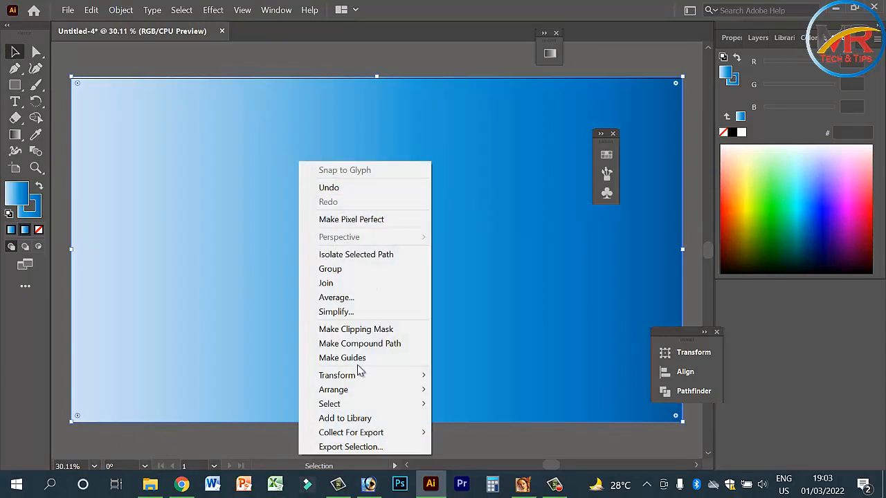
pyautogui.moveTo(360, 393)
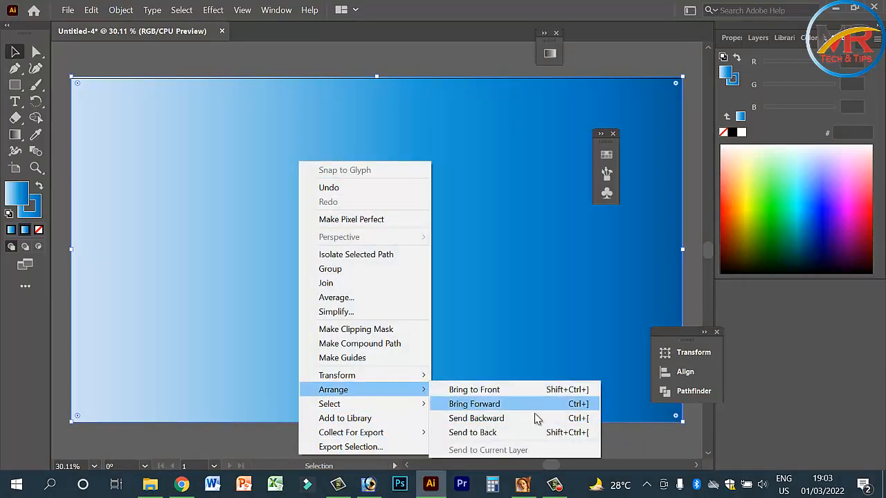
pyautogui.click(472, 432)
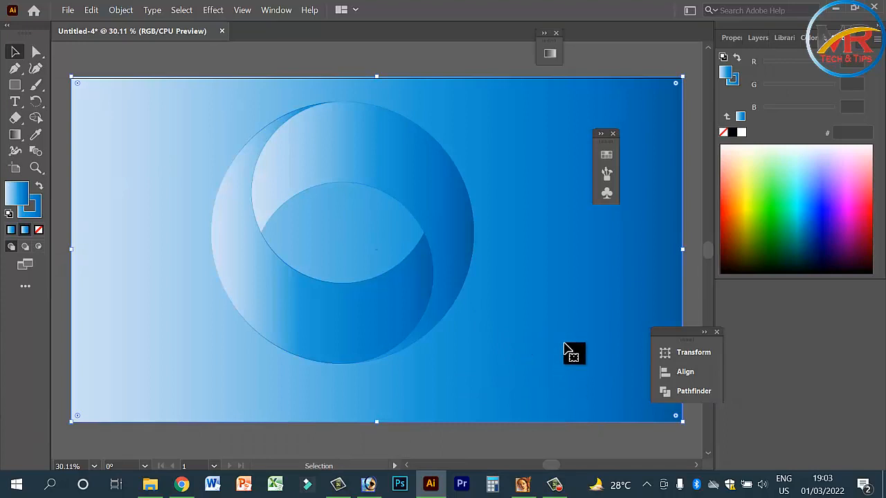
# - Fill the background rectangle with the near-black colour 050505
pyautogui.doubleClick(24, 200)
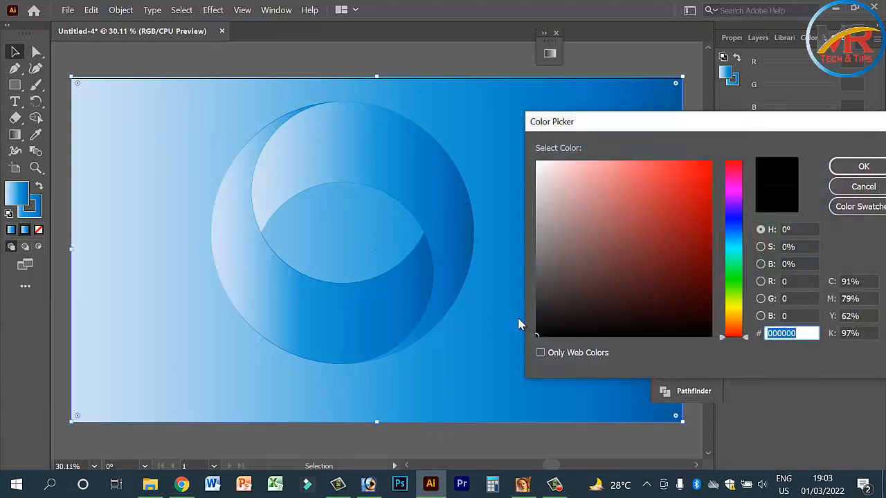
pyautogui.click(552, 333)
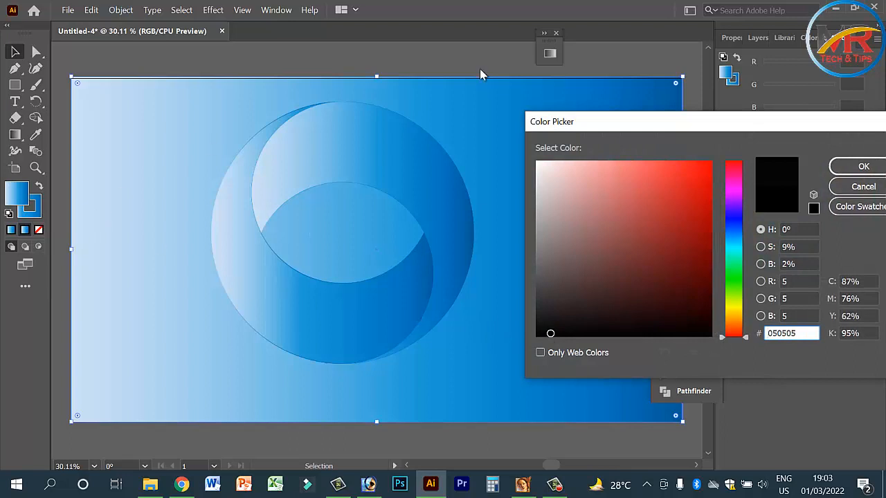
pyautogui.click(864, 166)
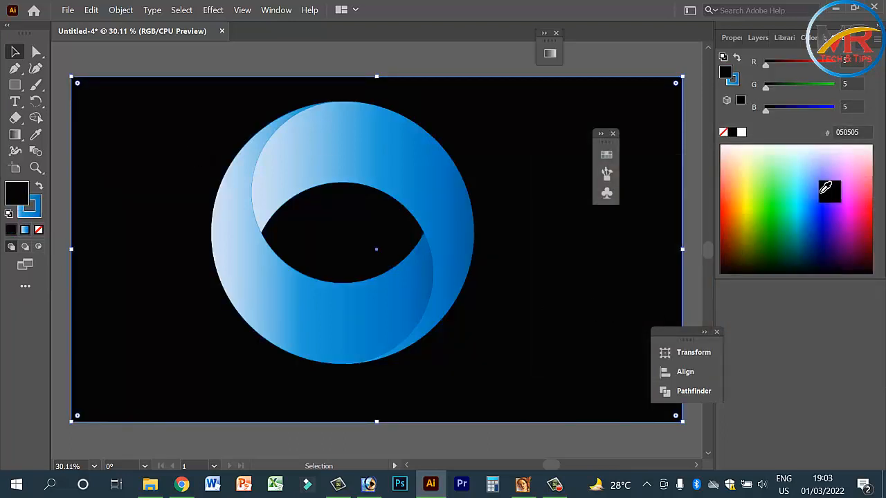
# - Try olive, green and lime fills on the background rectangle, then settle on dark green 00640A
pyautogui.moveTo(793, 193); pyautogui.dragTo(482, 437)
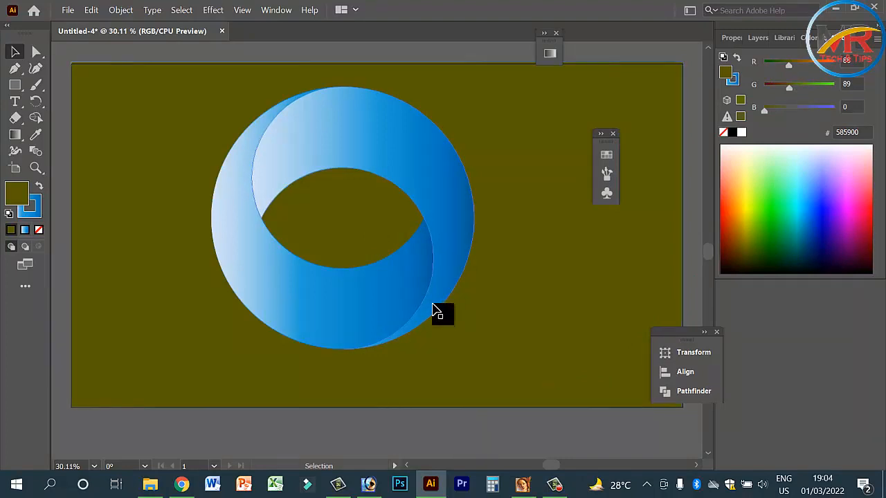
pyautogui.click(524, 272)
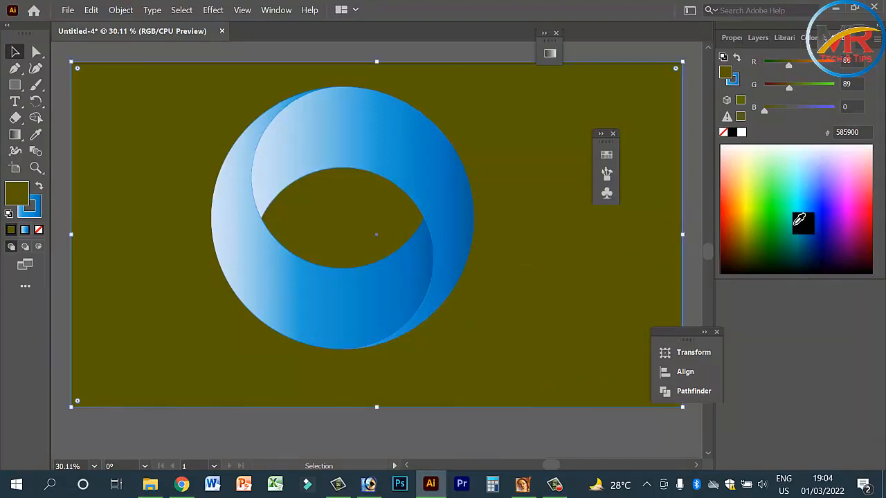
pyautogui.click(766, 243)
pyautogui.click(774, 238)
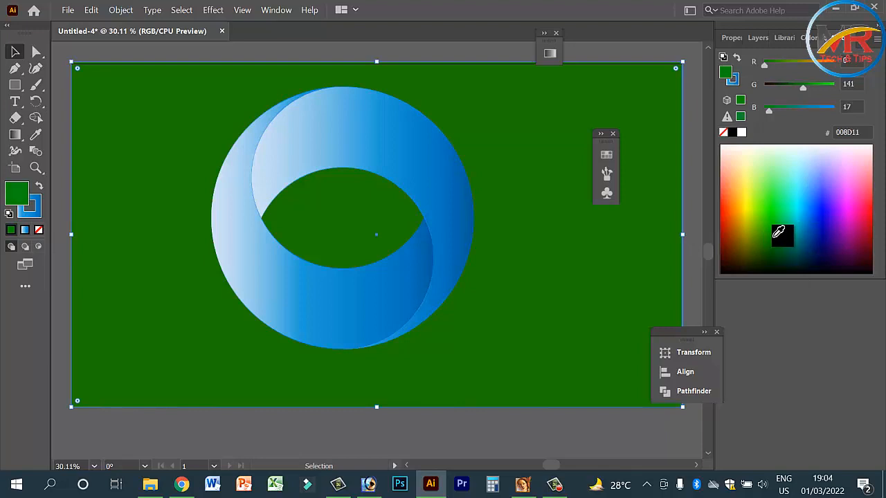
pyautogui.moveTo(782, 236); pyautogui.dragTo(748, 173)
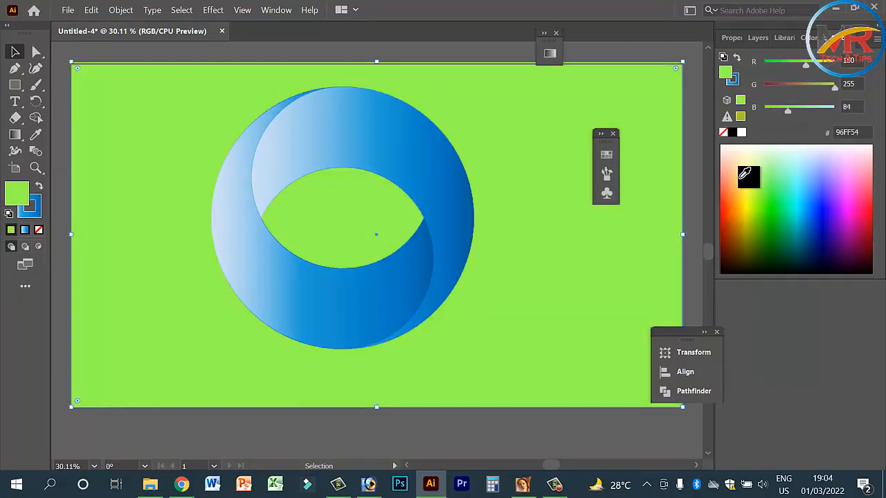
pyautogui.moveTo(832, 203); pyautogui.dragTo(773, 249)
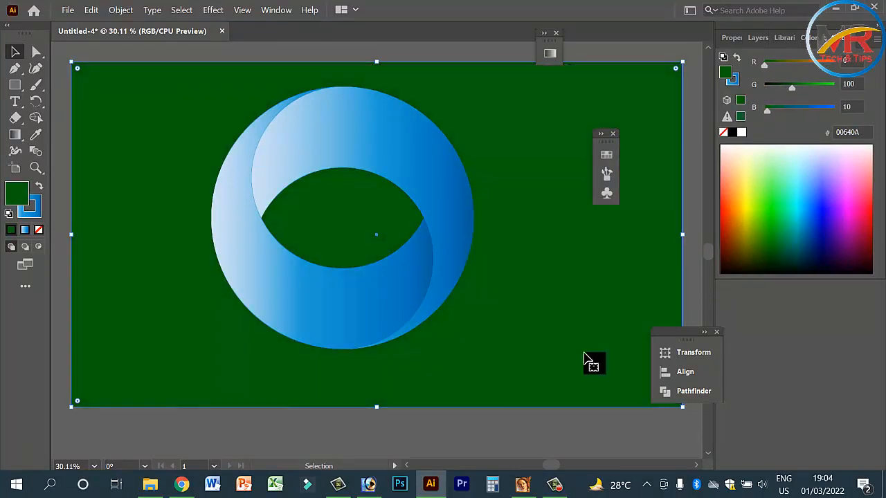
pyautogui.click(508, 448)
pyautogui.click(361, 297)
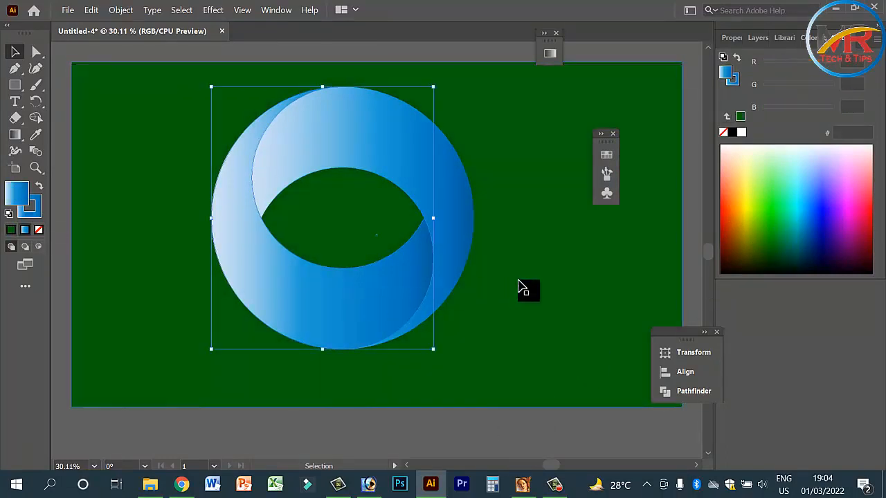
pyautogui.moveTo(528, 279); pyautogui.dragTo(454, 251)
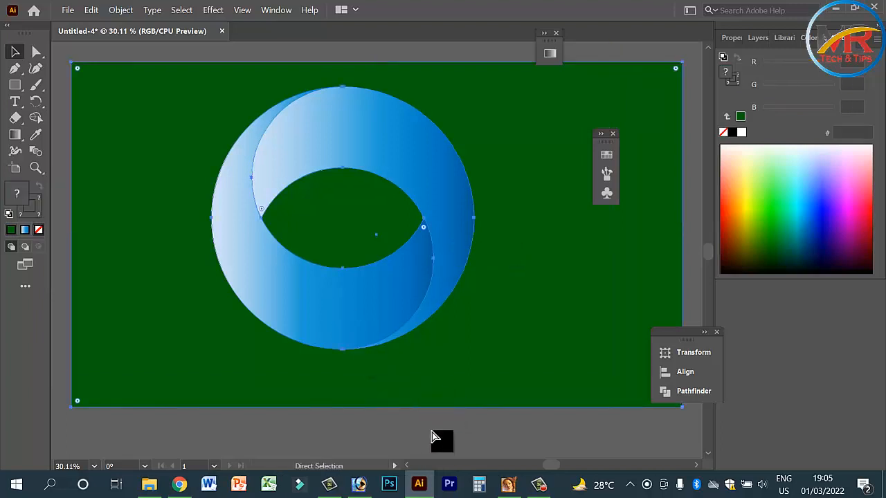
pyautogui.click(411, 376)
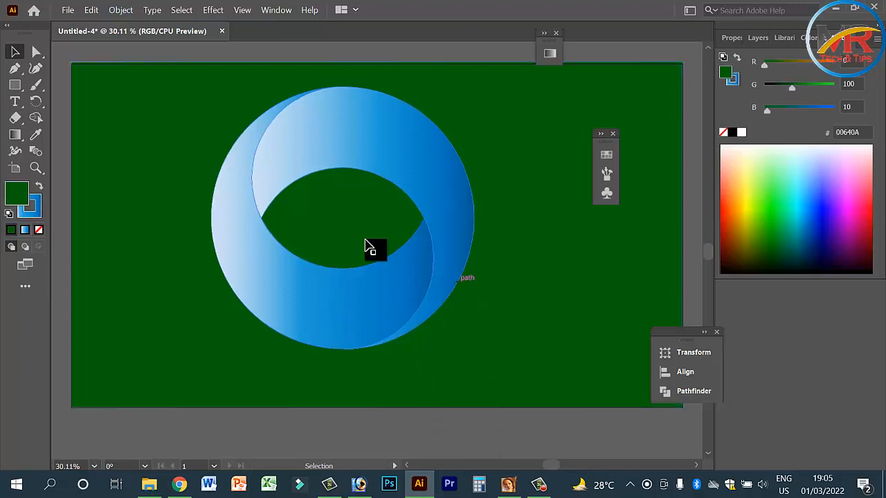
# - Export the artwork to the Desktop as a JPEG named "lodgo" with RGB colour, quality 10 and 300 ppi resolution
pyautogui.click(67, 13)
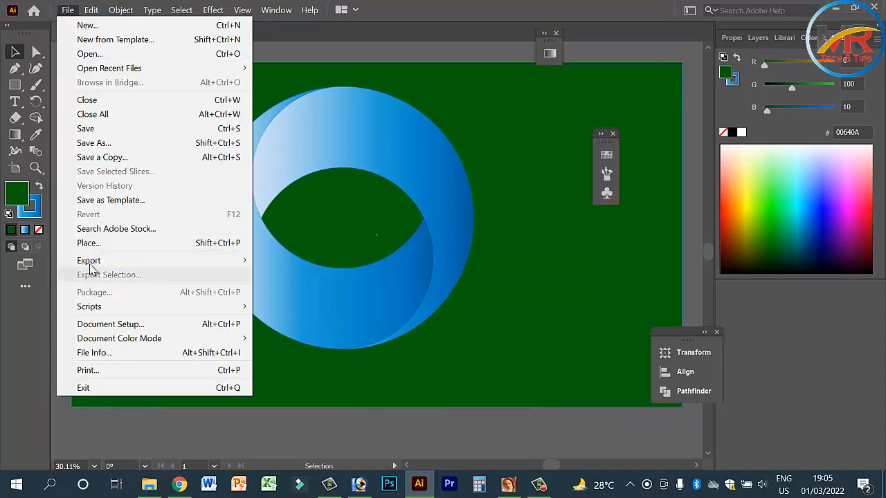
pyautogui.moveTo(125, 268)
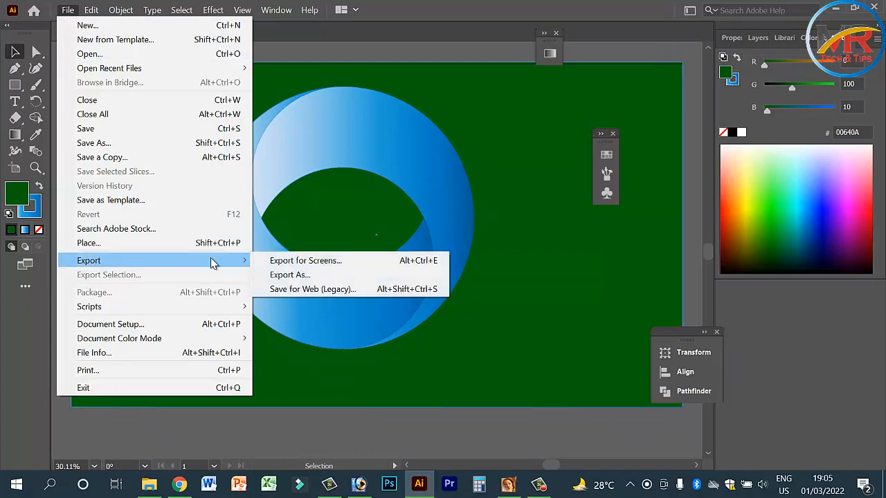
pyautogui.click(288, 275)
pyautogui.scroll(2, 63, 132)
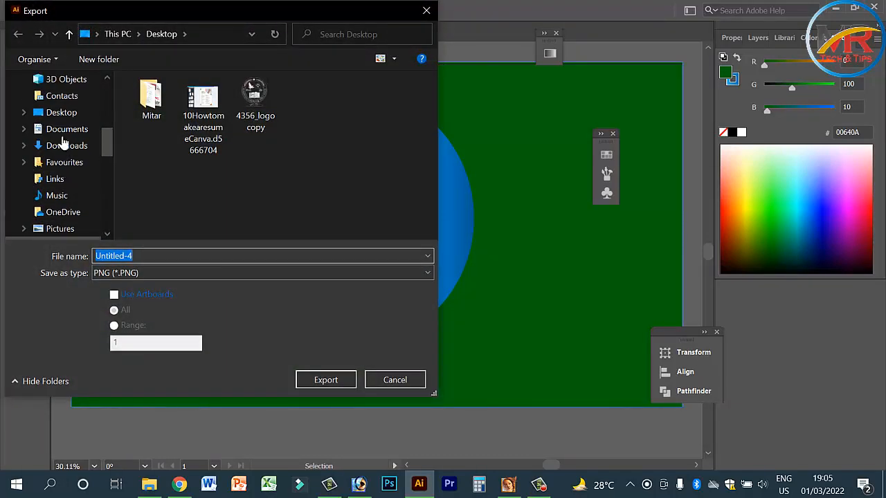
pyautogui.click(42, 113)
pyautogui.click(153, 274)
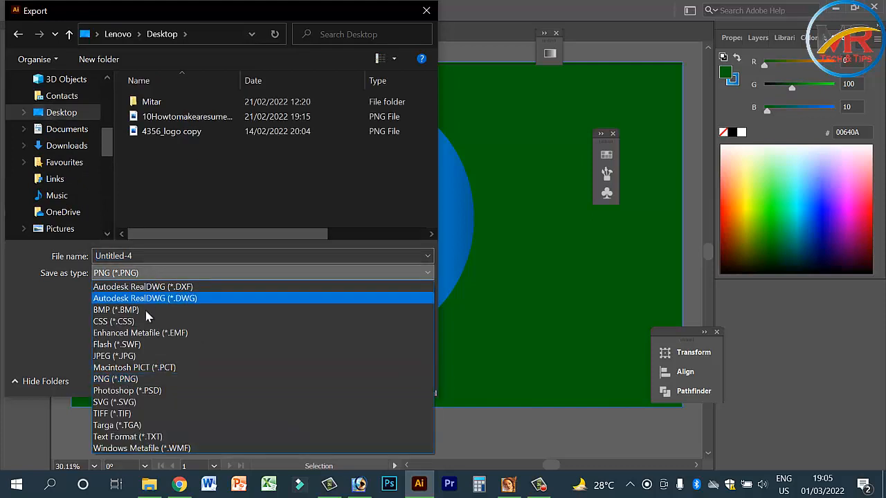
pyautogui.click(144, 354)
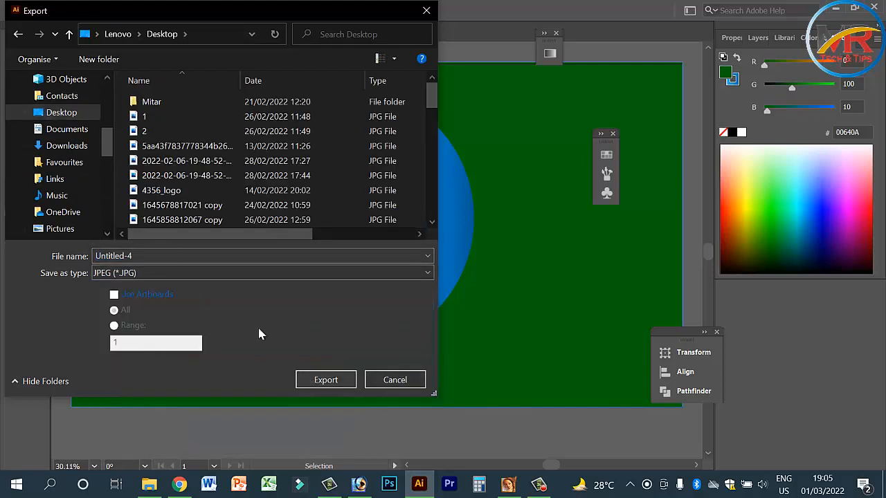
pyautogui.doubleClick(158, 254)
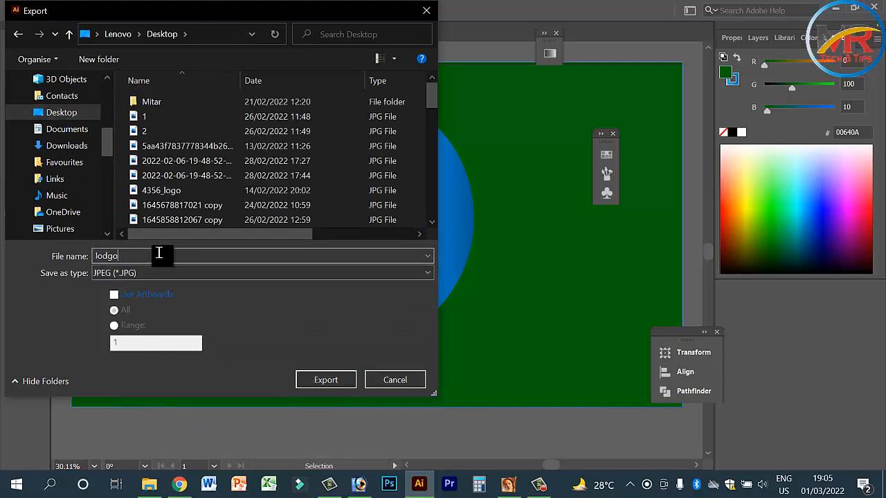
pyautogui.press('Return')
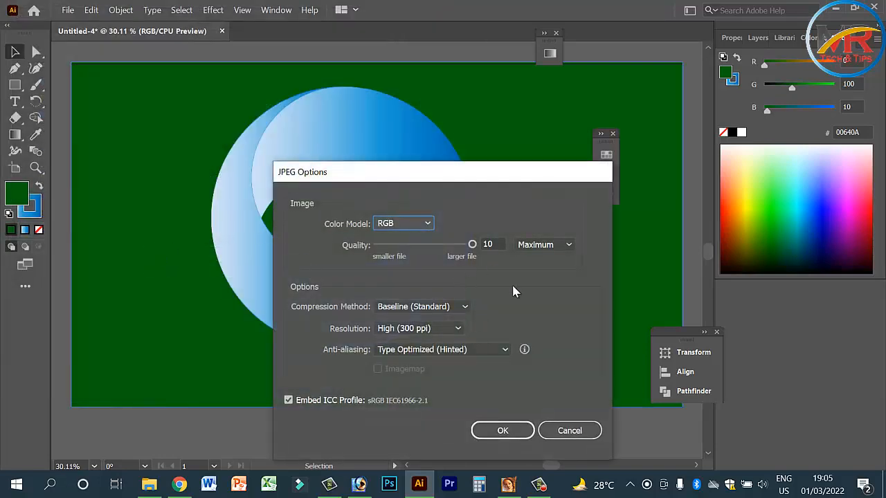
pyautogui.click(487, 433)
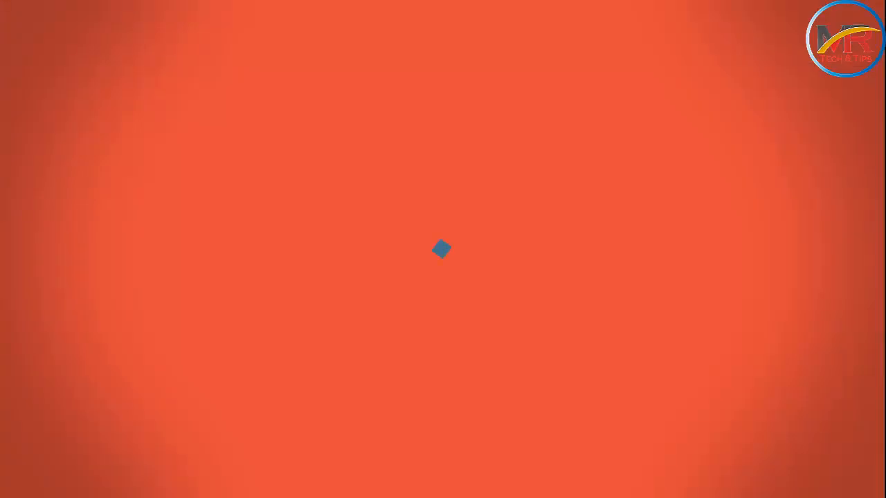